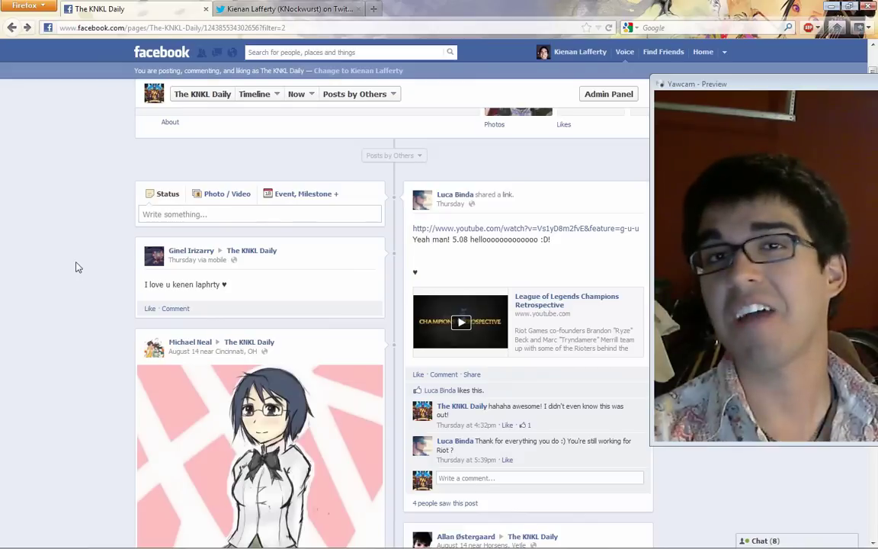
# Bring up the Twitter profile page, shift the webcam preview over it, and close the browser.
pyautogui.click(242, 12)
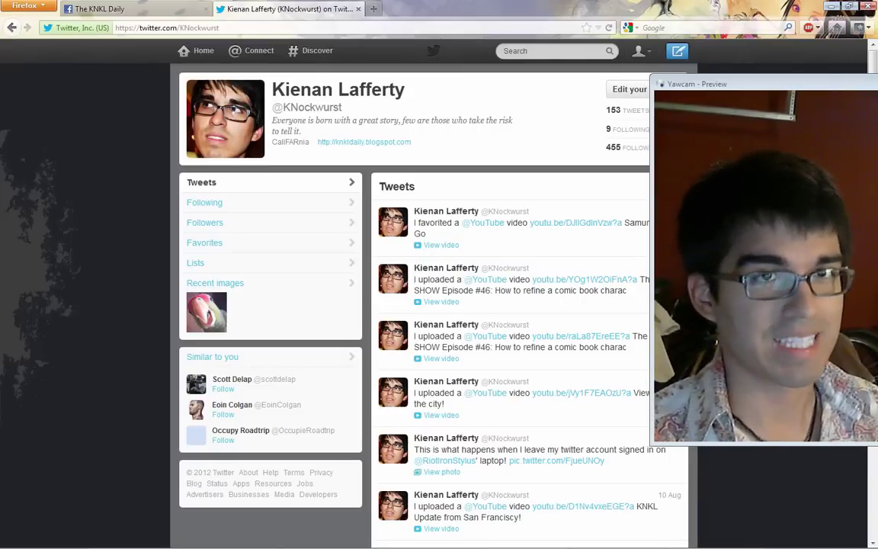
pyautogui.moveTo(877, 85); pyautogui.dragTo(424, 99)
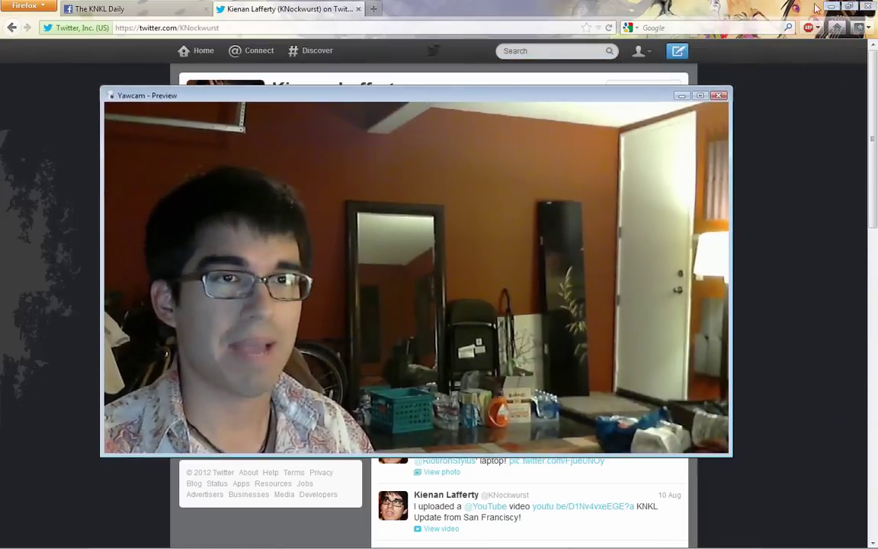
pyautogui.click(869, 7)
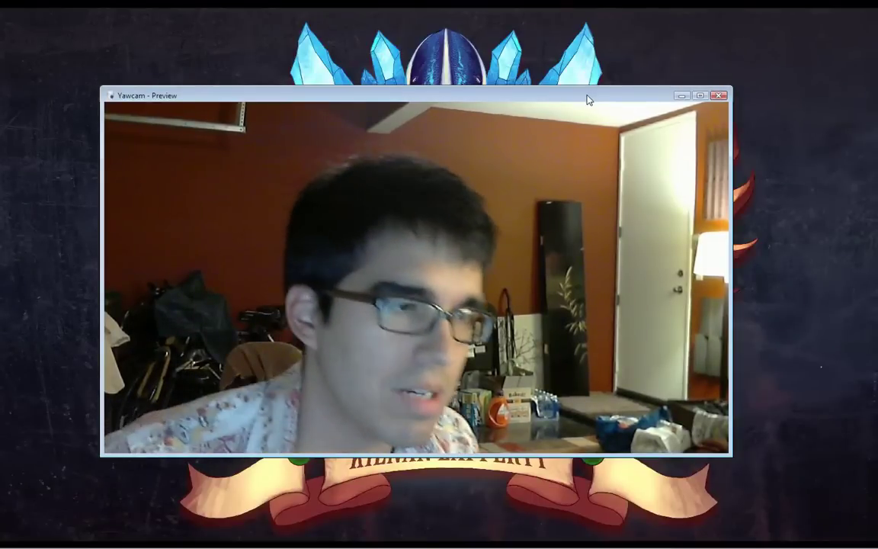
# Switch to Photoshop and resize and reposition the webcam preview so the main drawing area of the canvas is free.
pyautogui.moveTo(586, 99); pyautogui.dragTo(624, 67)
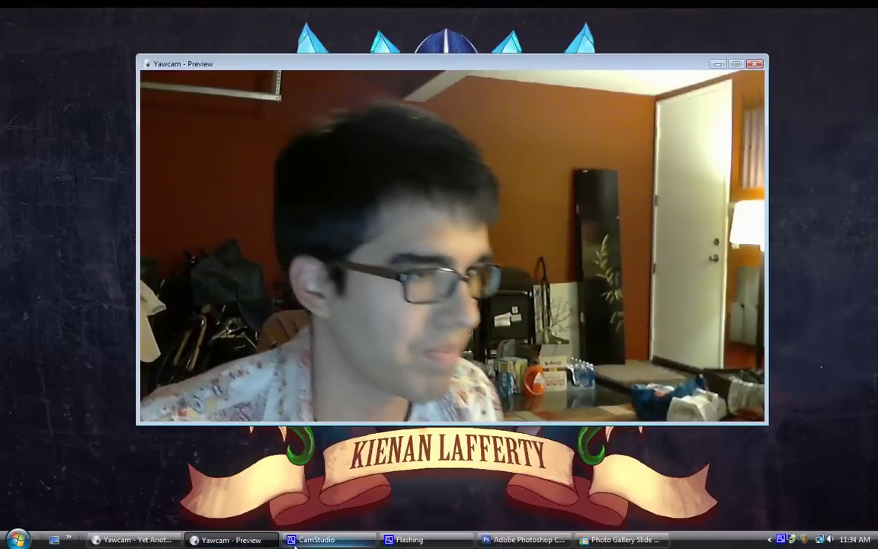
pyautogui.click(526, 539)
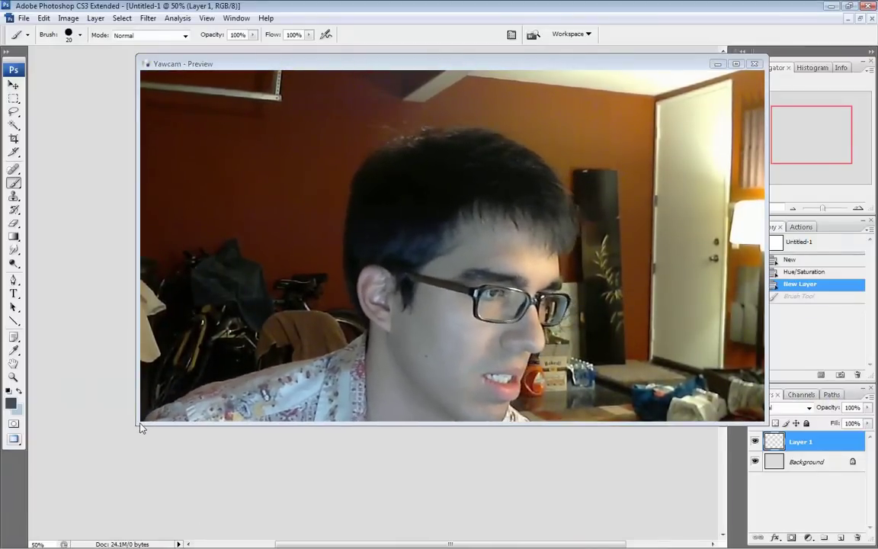
pyautogui.moveTo(139, 428); pyautogui.dragTo(492, 235)
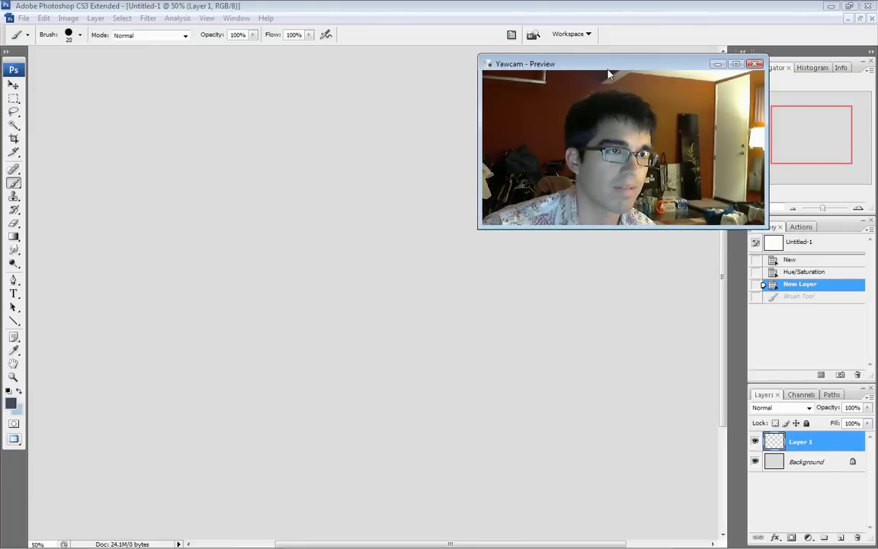
pyautogui.moveTo(612, 68); pyautogui.dragTo(713, 10)
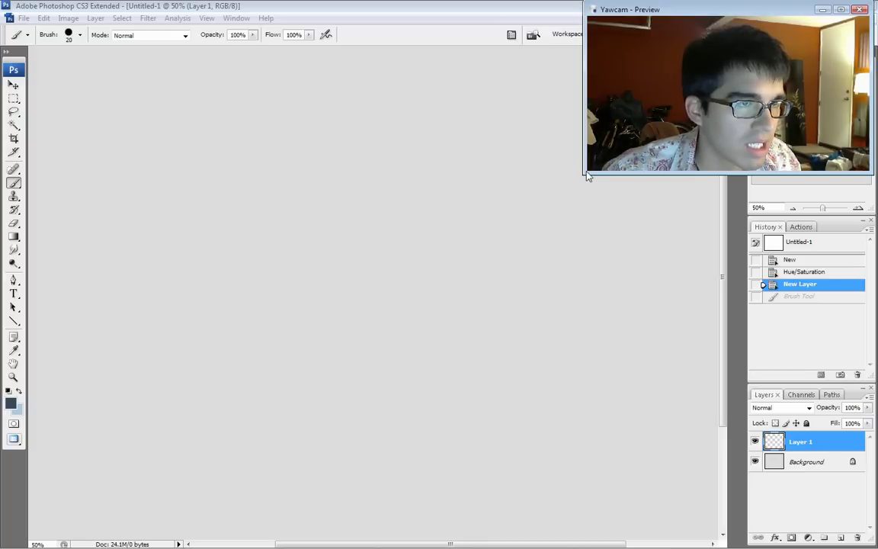
pyautogui.moveTo(588, 175); pyautogui.dragTo(454, 260)
pyautogui.click(327, 7)
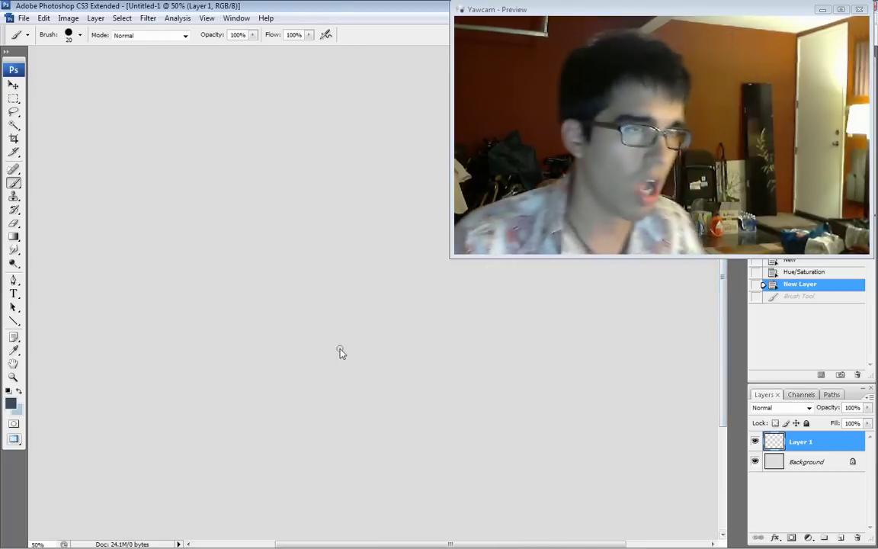
# Set the foreground color to a muted greyish purple, #685964, moving the webcam preview out of the way of the color picker.
pyautogui.click(14, 407)
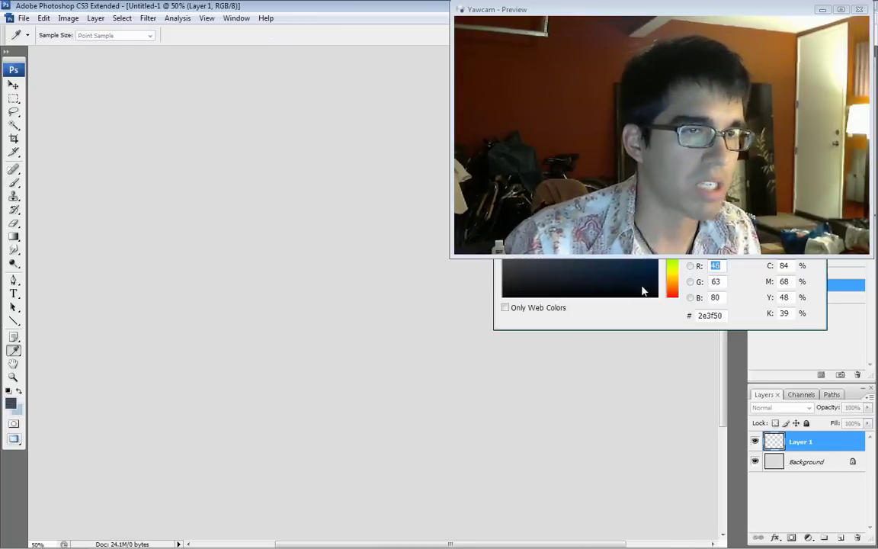
pyautogui.moveTo(684, 16); pyautogui.dragTo(670, 170)
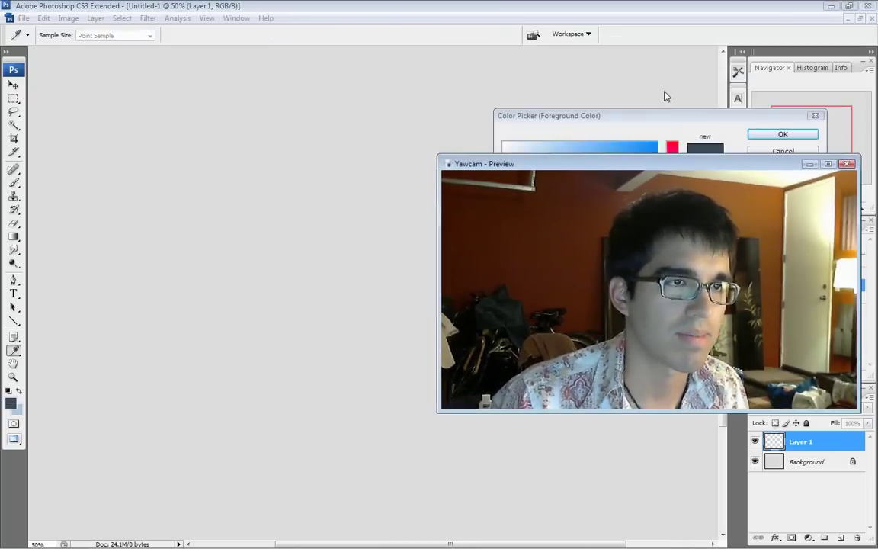
pyautogui.moveTo(670, 120); pyautogui.dragTo(288, 201)
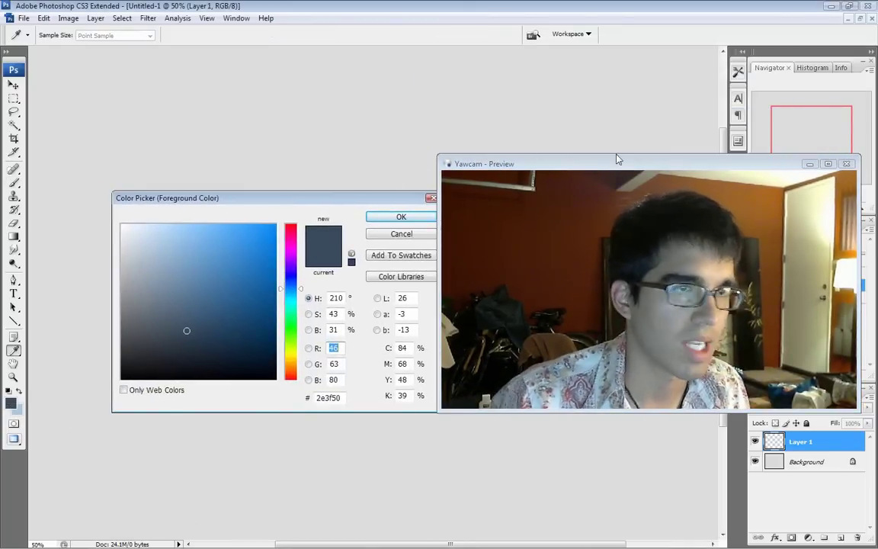
pyautogui.moveTo(608, 169); pyautogui.dragTo(622, 14)
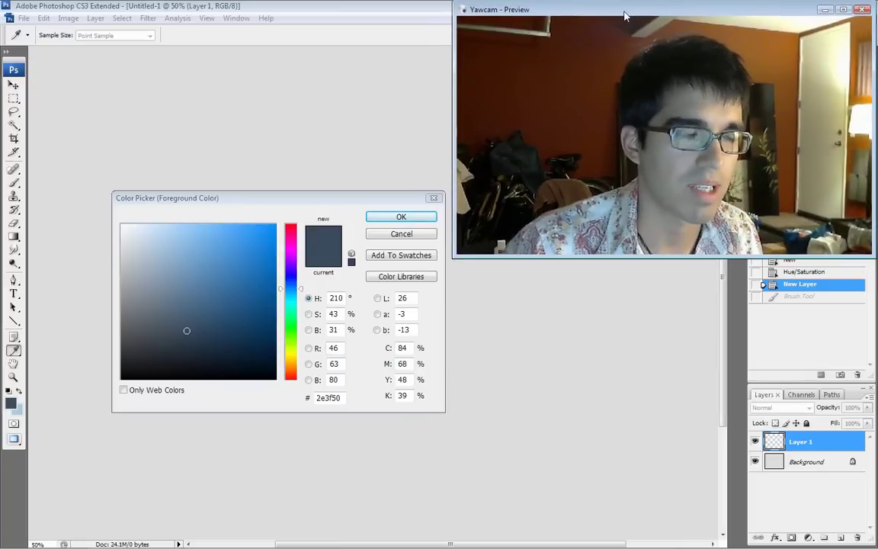
pyautogui.moveTo(296, 196); pyautogui.dragTo(385, 285)
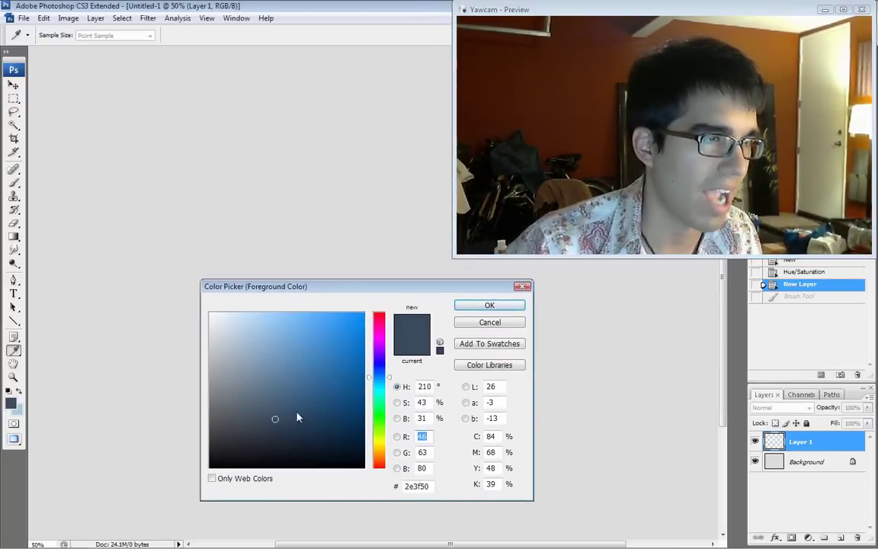
pyautogui.click(233, 397)
pyautogui.moveTo(379, 376); pyautogui.dragTo(378, 331)
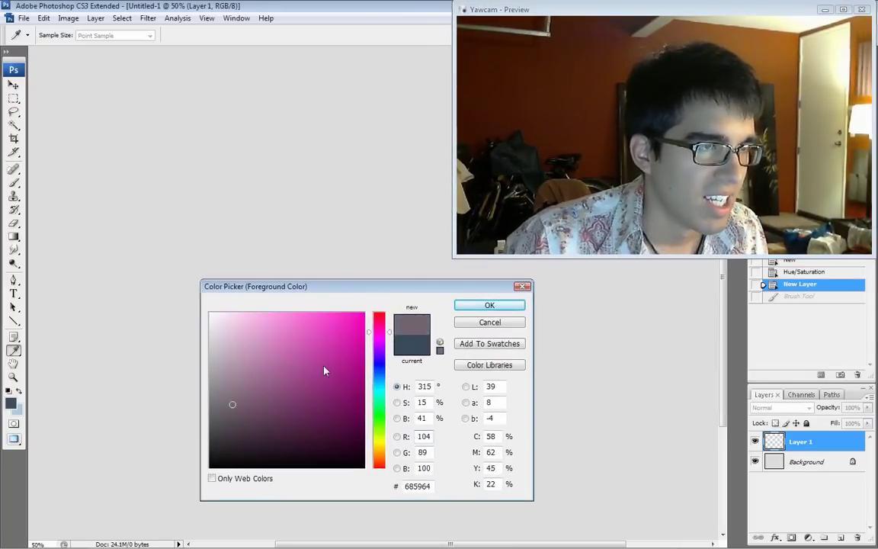
pyautogui.click(472, 308)
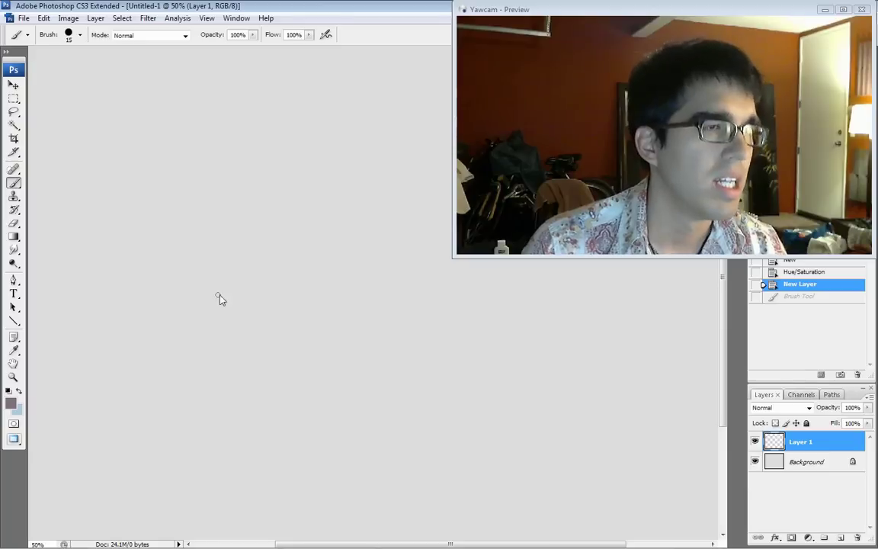
# Sketch a rounded head outline tapering to a pointed chin on Layer 1 with a 15 px brush.
pyautogui.moveTo(206, 275); pyautogui.dragTo(232, 310)
pyautogui.moveTo(207, 279)
pyautogui.mouseDown()
pyautogui.moveTo(246, 318)
pyautogui.moveTo(262, 309)
pyautogui.moveTo(228, 305)
pyautogui.moveTo(251, 320)
pyautogui.moveTo(283, 306)
pyautogui.moveTo(256, 320)
pyautogui.moveTo(292, 296)
pyautogui.moveTo(276, 306)
pyautogui.moveTo(321, 259)
pyautogui.mouseUp()
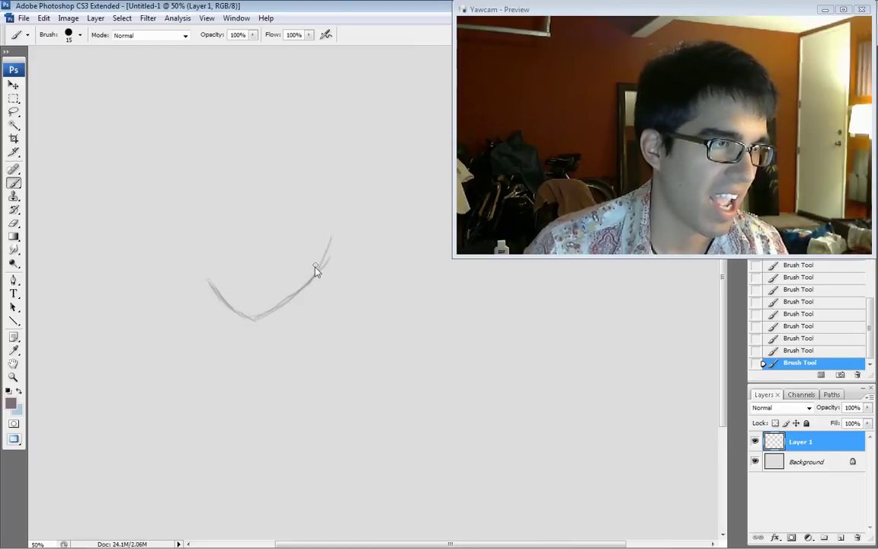
pyautogui.moveTo(330, 181); pyautogui.dragTo(290, 137)
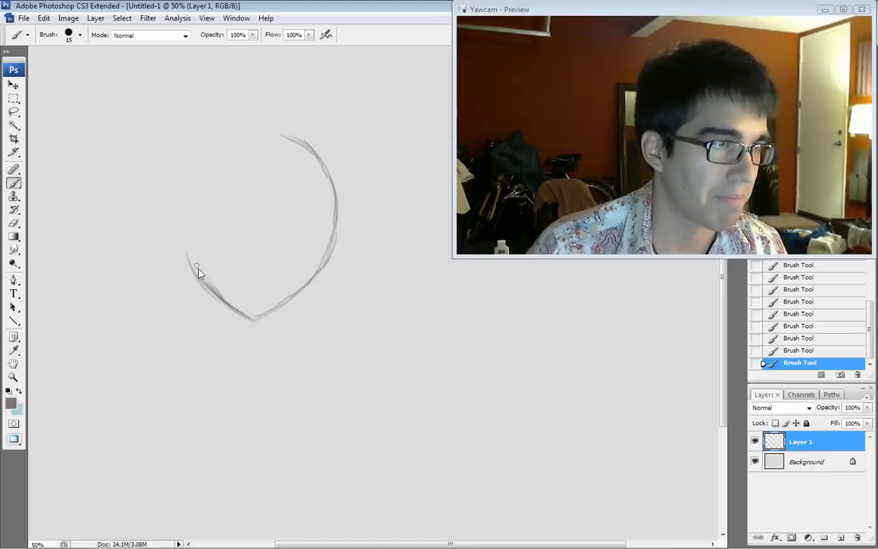
pyautogui.moveTo(181, 224)
pyautogui.mouseDown()
pyautogui.moveTo(210, 160)
pyautogui.moveTo(188, 178)
pyautogui.moveTo(213, 150)
pyautogui.moveTo(261, 129)
pyautogui.mouseUp()
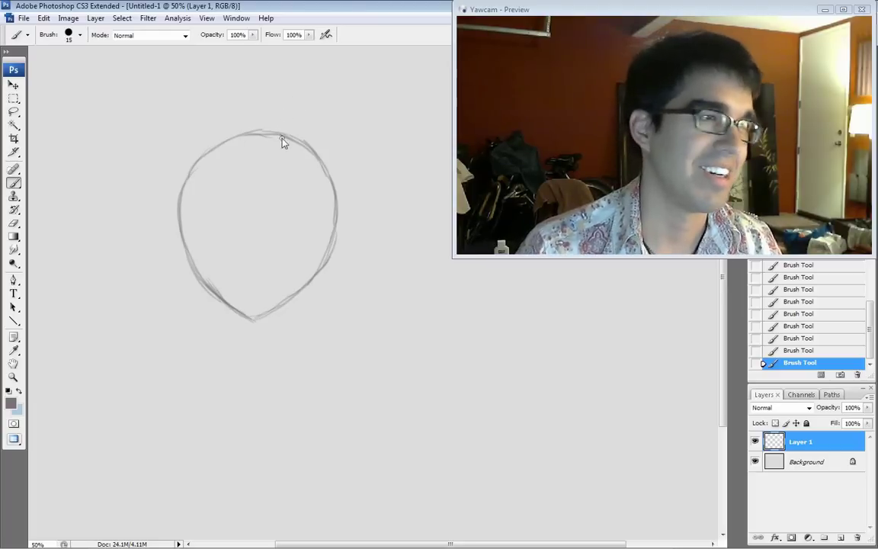
pyautogui.moveTo(233, 131); pyautogui.dragTo(256, 136)
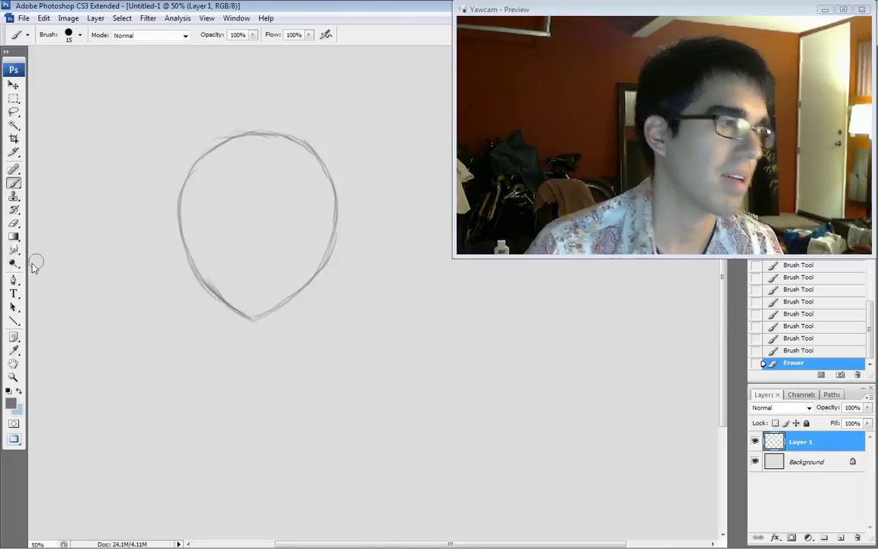
# Erase the stray overlapping strokes along the upper right curve of the head outline.
pyautogui.click(13, 222)
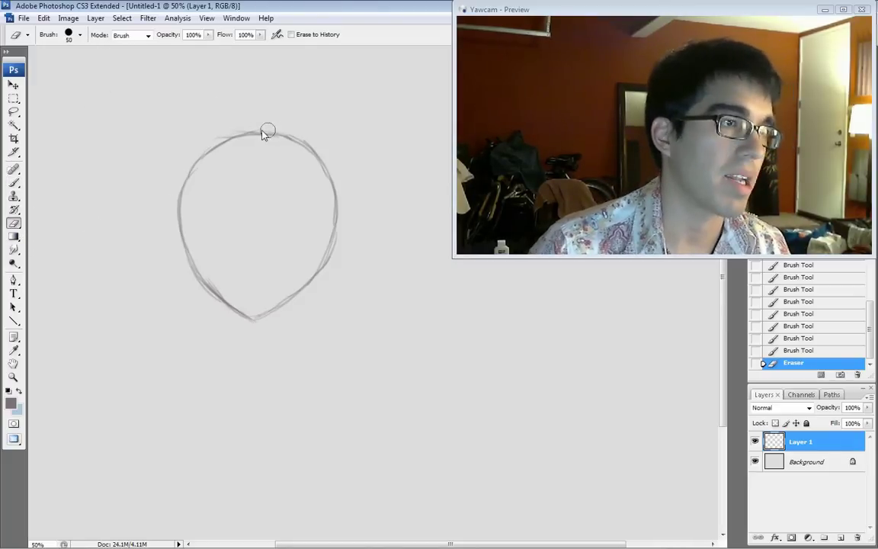
pyautogui.moveTo(269, 129)
pyautogui.mouseDown()
pyautogui.moveTo(219, 127)
pyautogui.moveTo(305, 132)
pyautogui.moveTo(326, 148)
pyautogui.moveTo(304, 143)
pyautogui.mouseUp()
pyautogui.press('[')
pyautogui.moveTo(287, 135); pyautogui.dragTo(301, 138)
# Brush a horizontal eye guideline across the middle of the head and a vertical centre line from chin to crown.
pyautogui.click(15, 182)
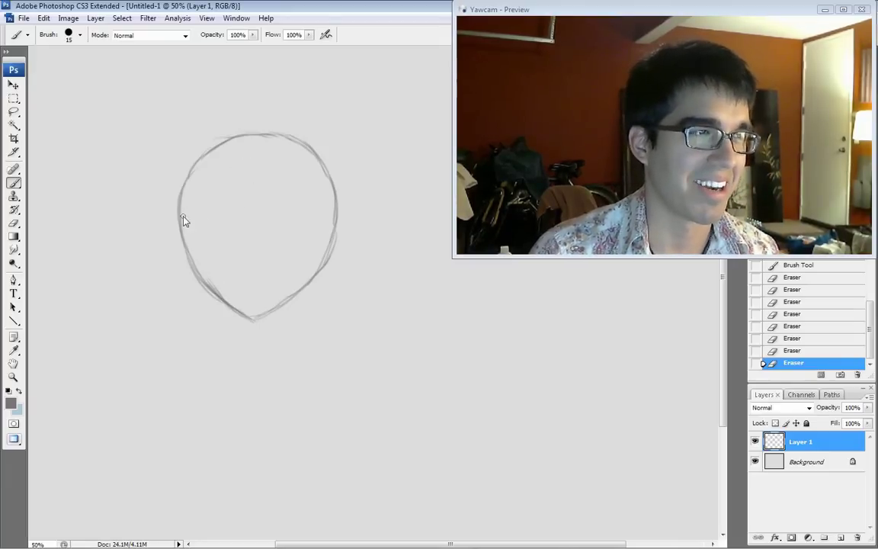
pyautogui.moveTo(184, 219)
pyautogui.mouseDown()
pyautogui.moveTo(179, 216)
pyautogui.moveTo(224, 218)
pyautogui.mouseUp()
pyautogui.moveTo(220, 218)
pyautogui.mouseDown()
pyautogui.moveTo(187, 217)
pyautogui.moveTo(246, 219)
pyautogui.mouseUp()
pyautogui.moveTo(241, 218); pyautogui.dragTo(254, 219)
pyautogui.moveTo(181, 219); pyautogui.dragTo(329, 220)
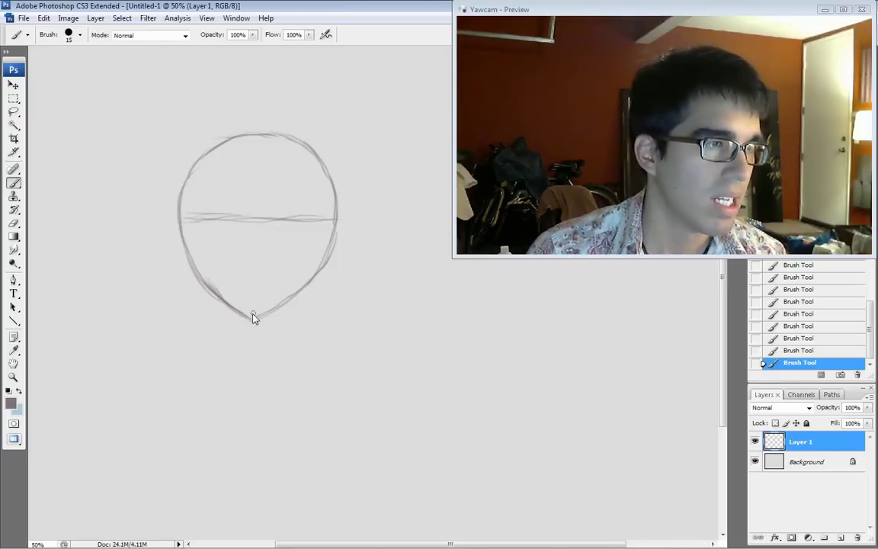
pyautogui.moveTo(253, 316); pyautogui.dragTo(261, 139)
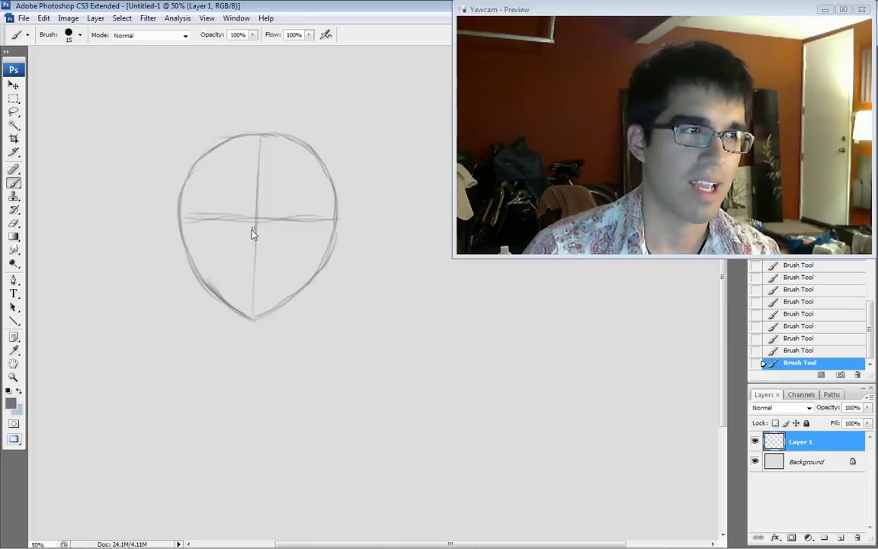
# Reinforce the horizontal eye guideline across the full width of the face, reducing the brush size to 9 px.
pyautogui.moveTo(218, 214)
pyautogui.mouseDown()
pyautogui.moveTo(321, 219)
pyautogui.moveTo(288, 217)
pyautogui.moveTo(306, 233)
pyautogui.moveTo(294, 220)
pyautogui.moveTo(306, 219)
pyautogui.mouseUp()
pyautogui.press('[')
pyautogui.press('[')
pyautogui.moveTo(289, 220); pyautogui.dragTo(325, 220)
pyautogui.moveTo(307, 220); pyautogui.dragTo(330, 220)
pyautogui.moveTo(312, 220)
pyautogui.mouseDown()
pyautogui.moveTo(334, 220)
pyautogui.moveTo(228, 227)
pyautogui.moveTo(186, 218)
pyautogui.mouseUp()
pyautogui.moveTo(229, 219); pyautogui.dragTo(186, 216)
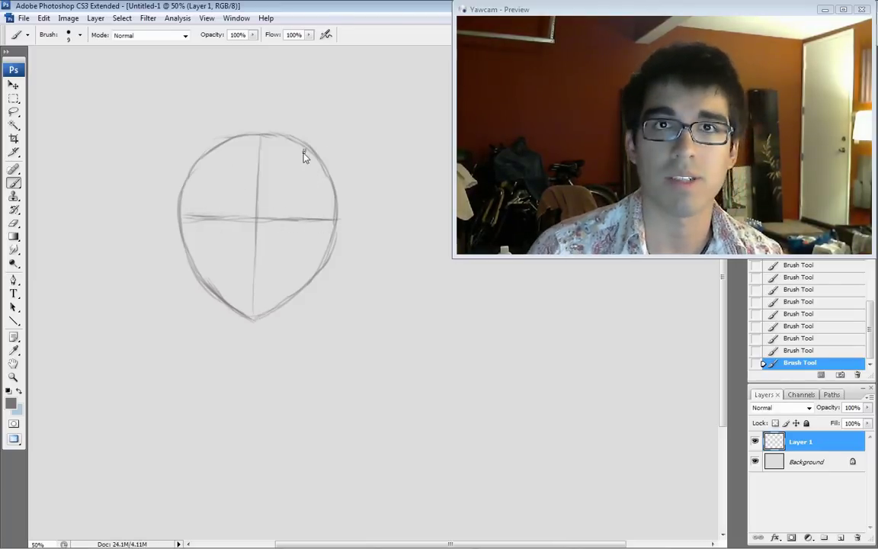
# Draw the upper lids along the eye guideline and the curved outer and lower edges of both eyes with a 15 px brush.
pyautogui.press(']')
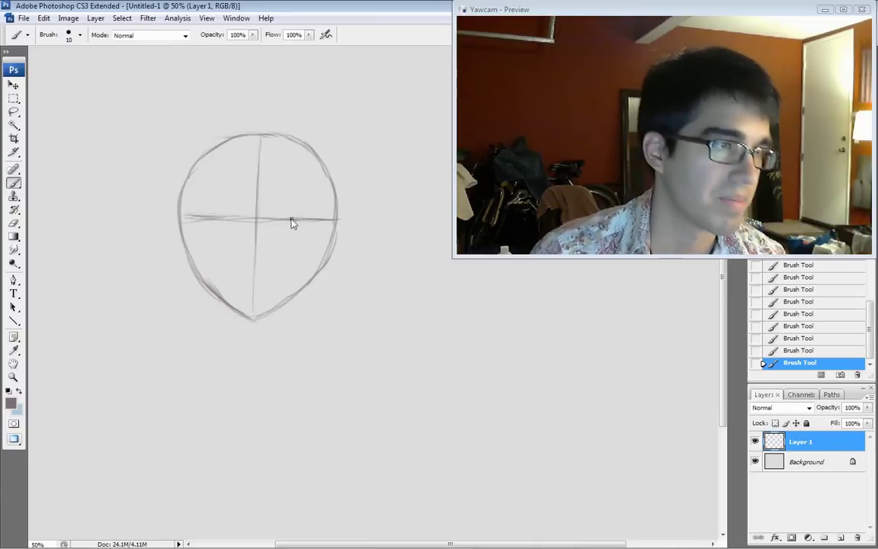
pyautogui.press(']')
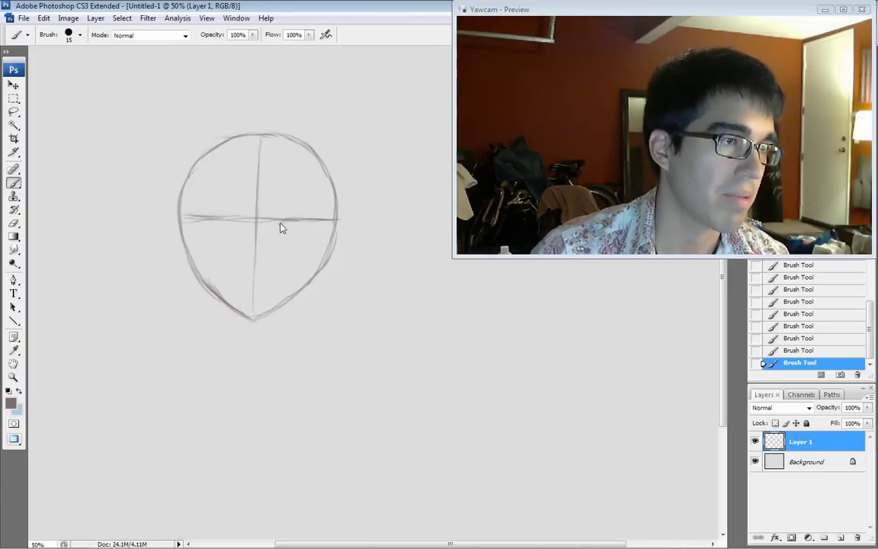
pyautogui.moveTo(281, 222); pyautogui.dragTo(197, 216)
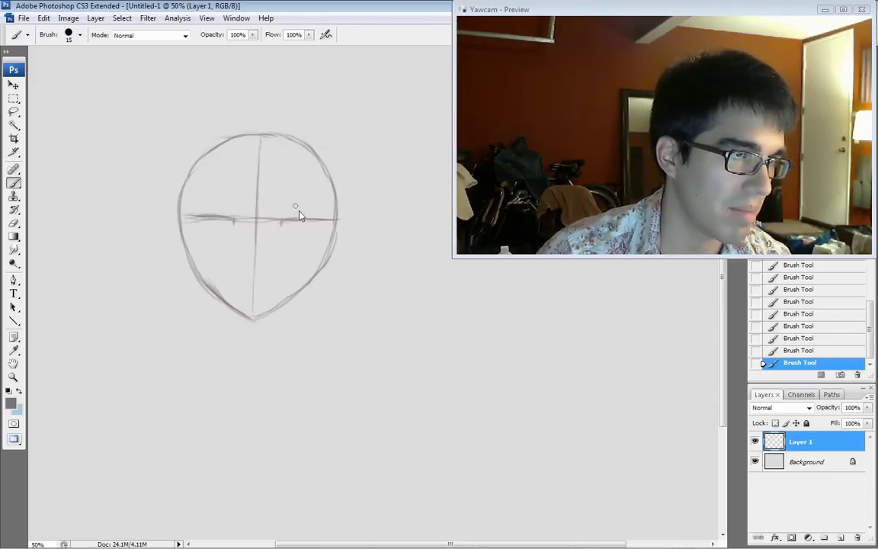
pyautogui.moveTo(288, 222)
pyautogui.mouseDown()
pyautogui.moveTo(326, 223)
pyautogui.moveTo(284, 259)
pyautogui.moveTo(315, 245)
pyautogui.mouseUp()
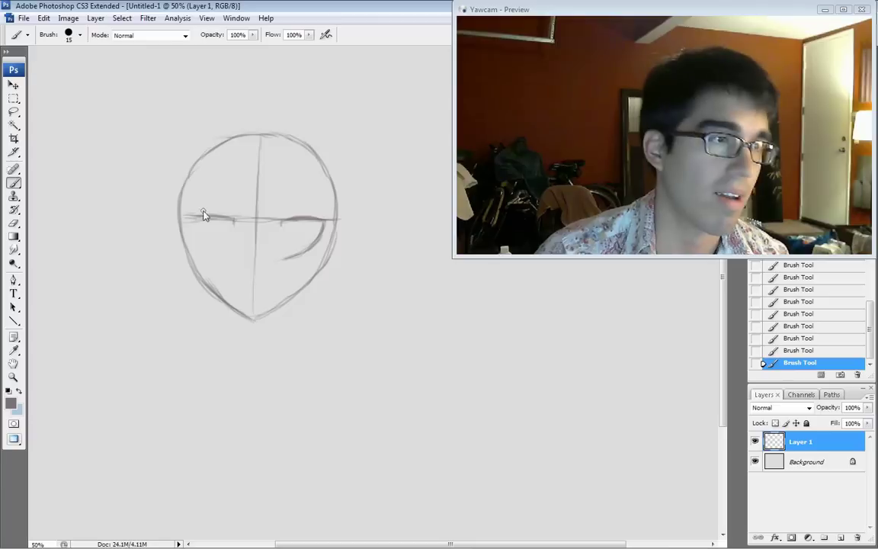
pyautogui.moveTo(196, 222); pyautogui.dragTo(227, 261)
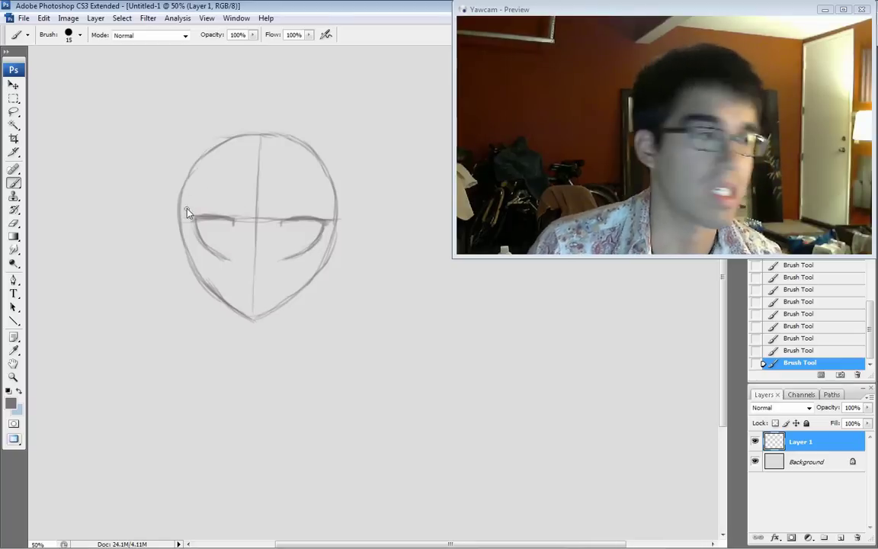
# Add short eyelid creases with a 10 px brush and slanted eyebrows above both eyes with 15 and 20 px brushes.
pyautogui.press('[')
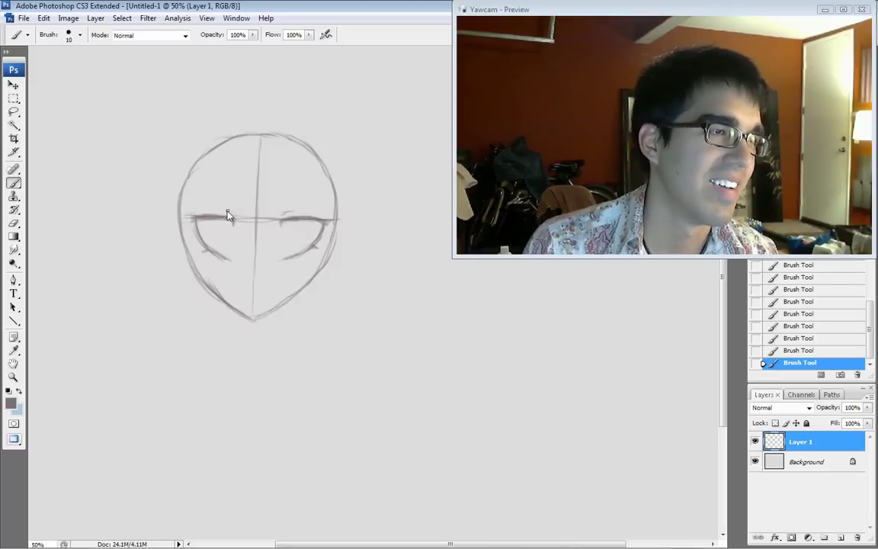
pyautogui.press(']')
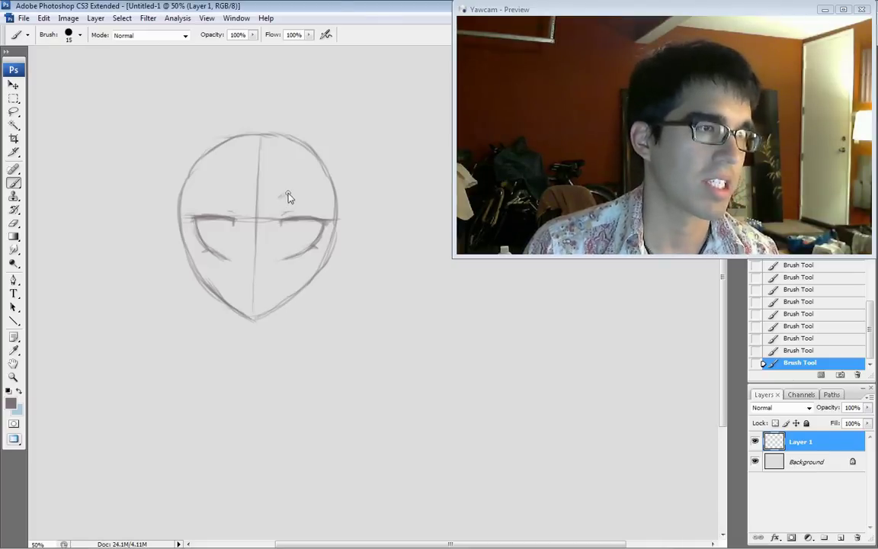
pyautogui.press(']')
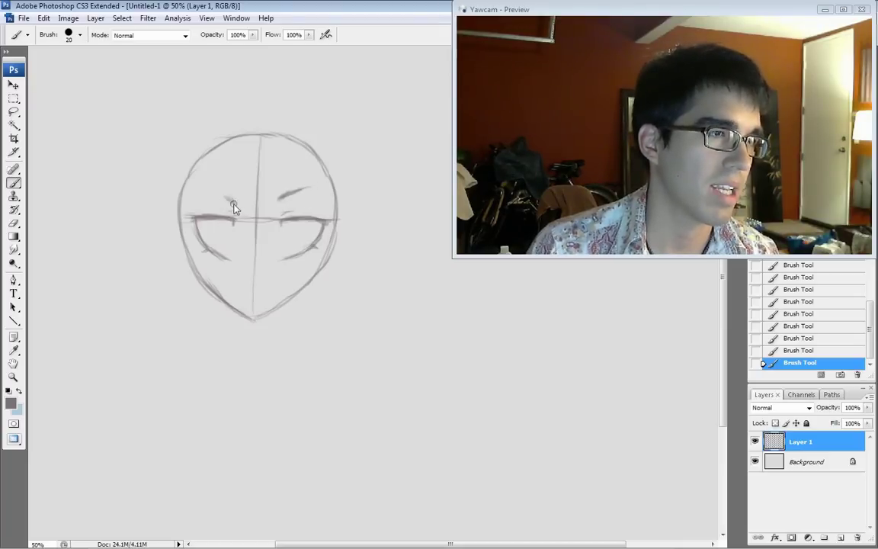
pyautogui.moveTo(226, 199); pyautogui.dragTo(233, 201)
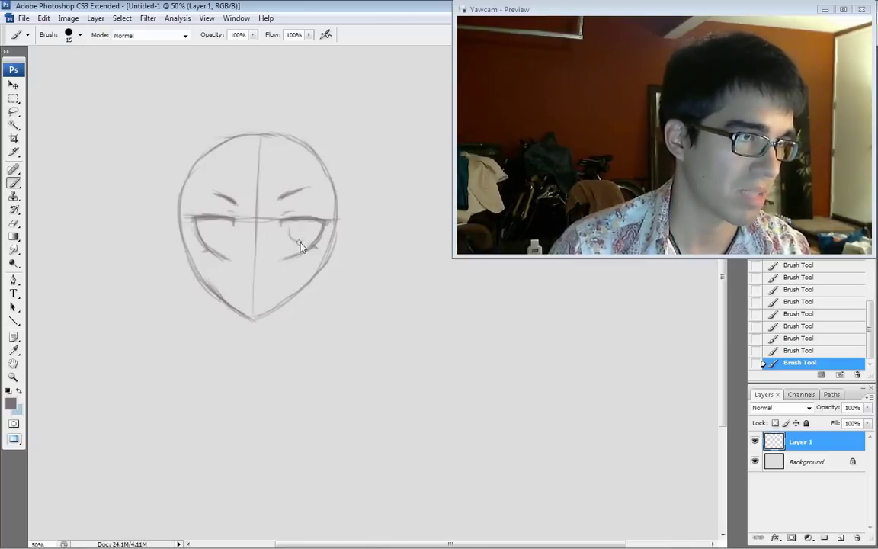
# Draw oval irises inside both eyes with a 15 px brush and shade them in with a 40 px brush.
pyautogui.moveTo(301, 217)
pyautogui.mouseDown()
pyautogui.moveTo(305, 228)
pyautogui.moveTo(294, 238)
pyautogui.moveTo(307, 241)
pyautogui.mouseUp()
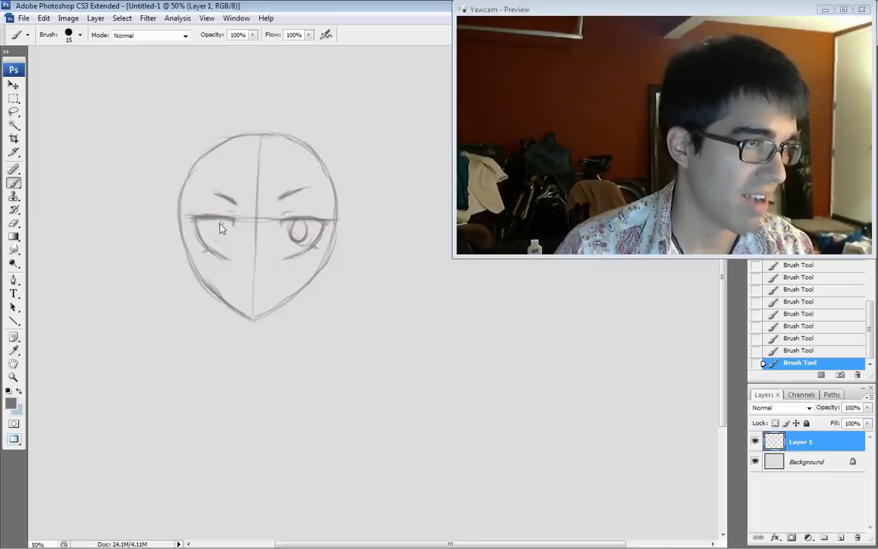
pyautogui.moveTo(213, 226)
pyautogui.mouseDown()
pyautogui.moveTo(228, 234)
pyautogui.moveTo(215, 239)
pyautogui.mouseUp()
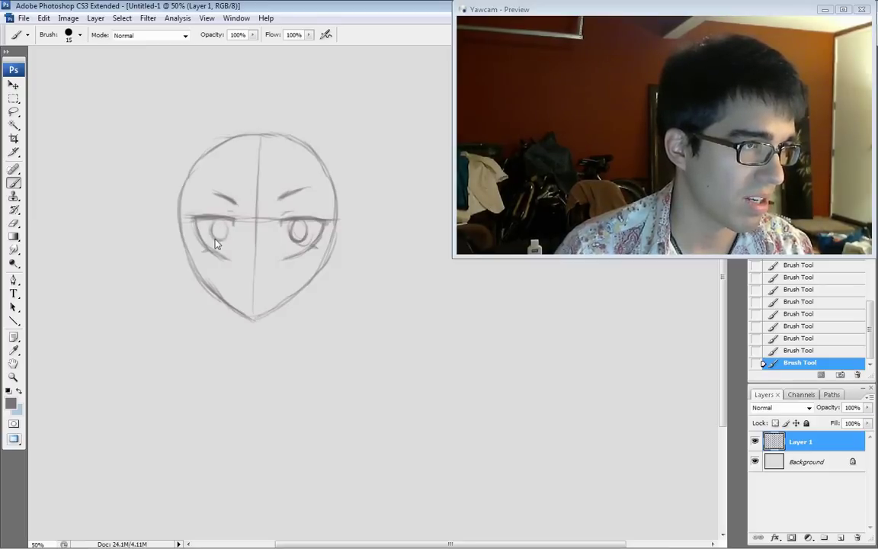
pyautogui.moveTo(289, 233); pyautogui.dragTo(296, 219)
pyautogui.press(']')
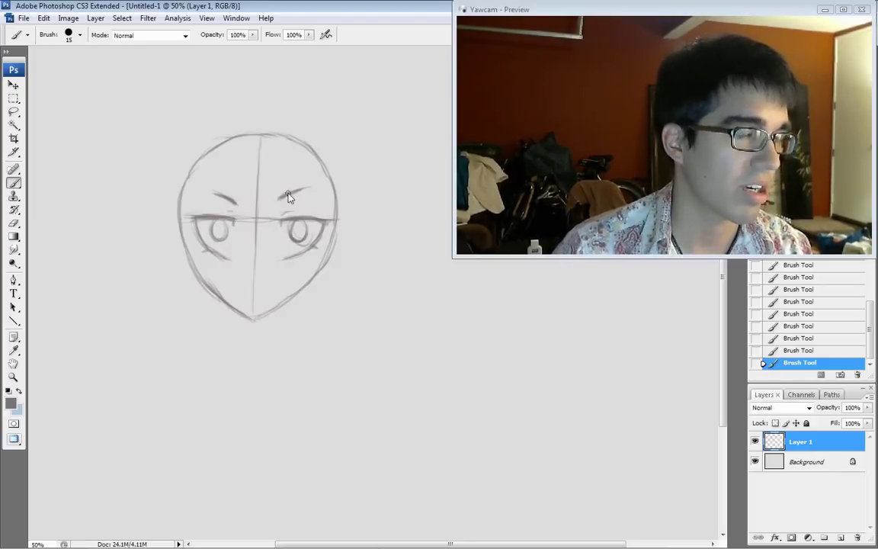
pyautogui.press(']')
pyautogui.press(']')
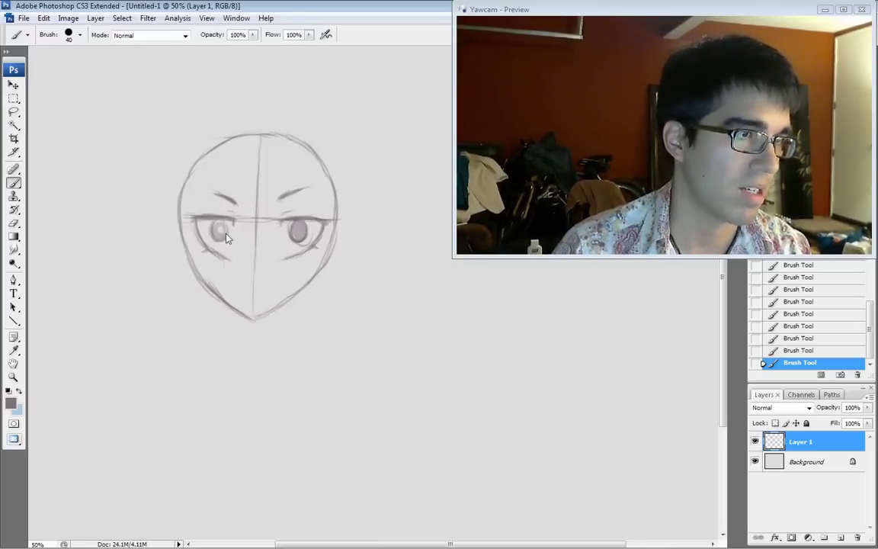
# Erase stray marks around the right eye's outer edge and rework its iris with a 15 px brush.
pyautogui.press('[')
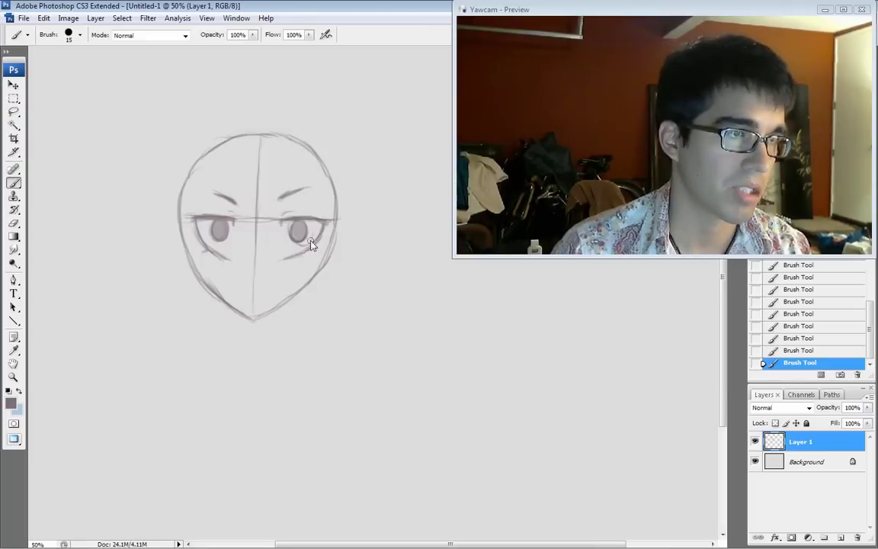
pyautogui.moveTo(314, 228); pyautogui.dragTo(318, 236)
pyautogui.moveTo(315, 231)
pyautogui.mouseDown()
pyautogui.moveTo(307, 240)
pyautogui.moveTo(321, 237)
pyautogui.mouseUp()
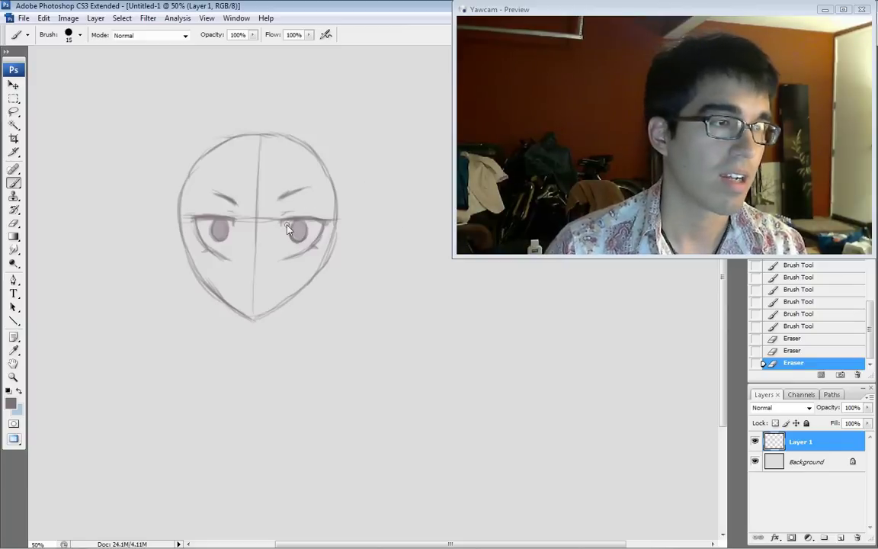
pyautogui.moveTo(294, 232); pyautogui.dragTo(305, 225)
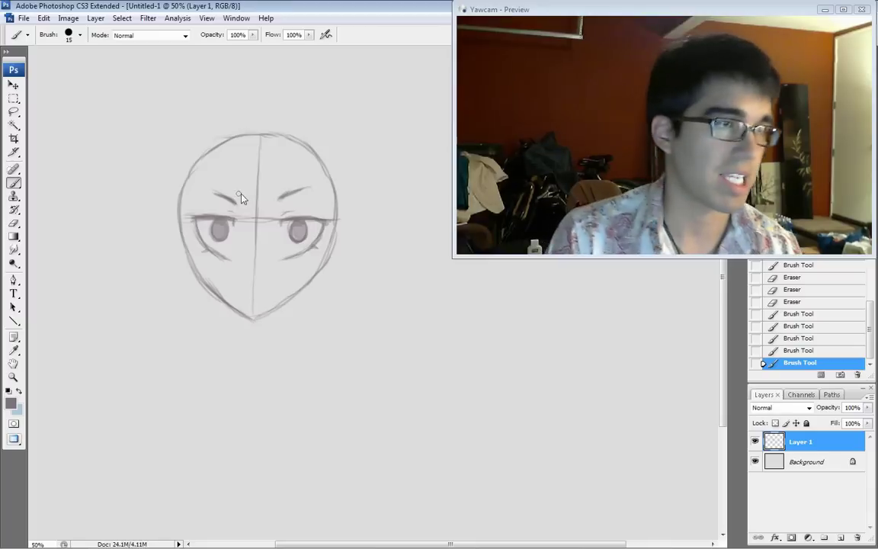
# Draw a small nose and short mouth on the centre line with a 10 px brush, and lighten the guideline above the nose.
pyautogui.click(251, 287)
pyautogui.click(252, 287)
pyautogui.click(252, 287)
pyautogui.click(254, 286)
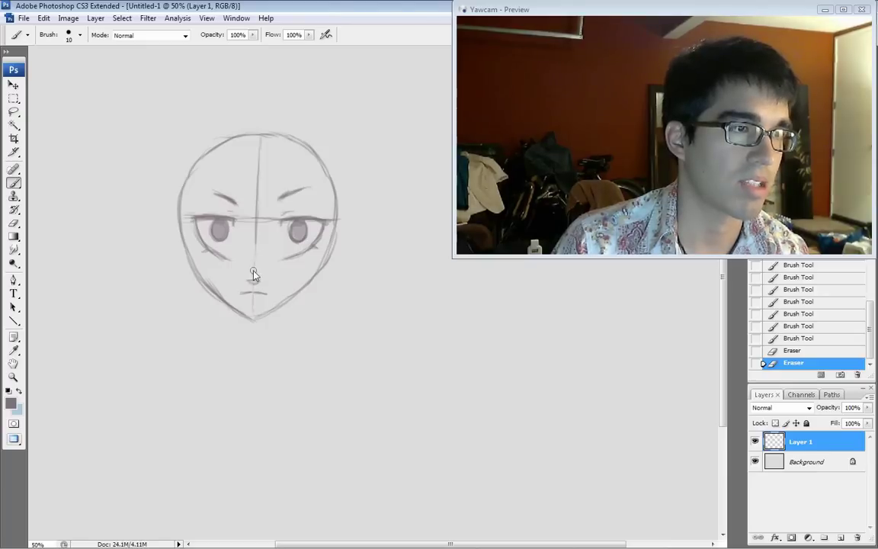
pyautogui.moveTo(253, 253); pyautogui.dragTo(252, 224)
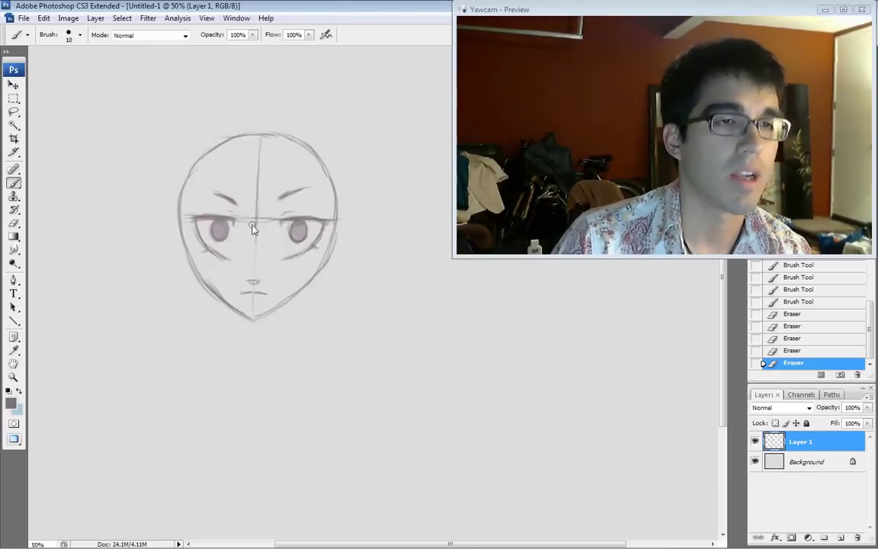
pyautogui.moveTo(255, 296)
pyautogui.mouseDown()
pyautogui.moveTo(268, 296)
pyautogui.moveTo(244, 291)
pyautogui.mouseUp()
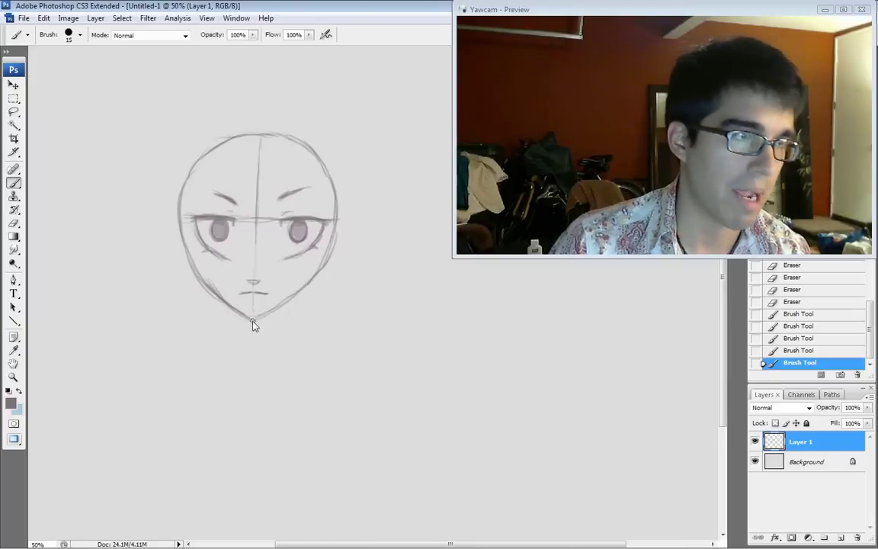
# Darken the right jawline from the chin upward with a 15 px brush and erase the centre line between the eyes and nose.
pyautogui.moveTo(253, 318); pyautogui.dragTo(279, 306)
pyautogui.moveTo(259, 316); pyautogui.dragTo(282, 305)
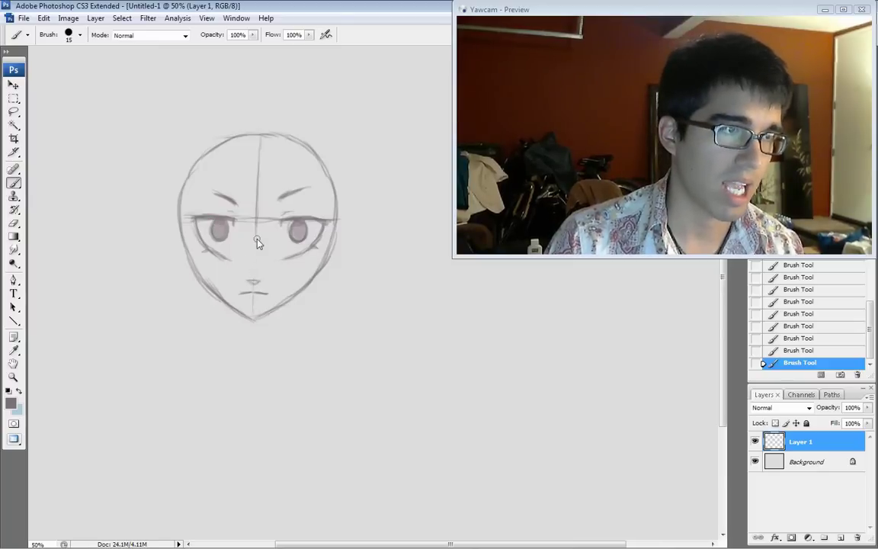
pyautogui.moveTo(256, 239); pyautogui.dragTo(259, 228)
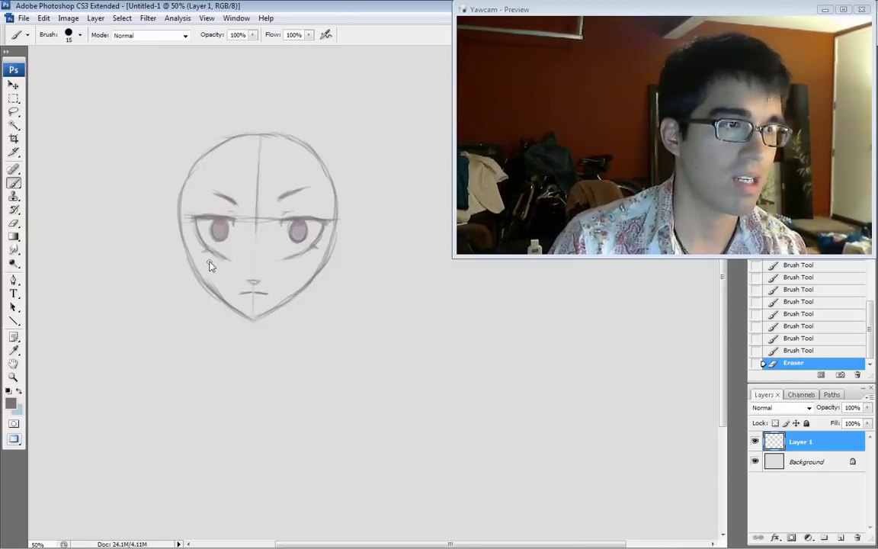
# Add short hatching strokes beneath the lower lids of both eyes with the 15 px brush.
pyautogui.moveTo(209, 261); pyautogui.dragTo(220, 259)
pyautogui.moveTo(280, 264)
pyautogui.mouseDown()
pyautogui.moveTo(313, 250)
pyautogui.moveTo(294, 256)
pyautogui.mouseUp()
pyautogui.moveTo(294, 256)
pyautogui.mouseDown()
pyautogui.moveTo(286, 260)
pyautogui.moveTo(308, 247)
pyautogui.mouseUp()
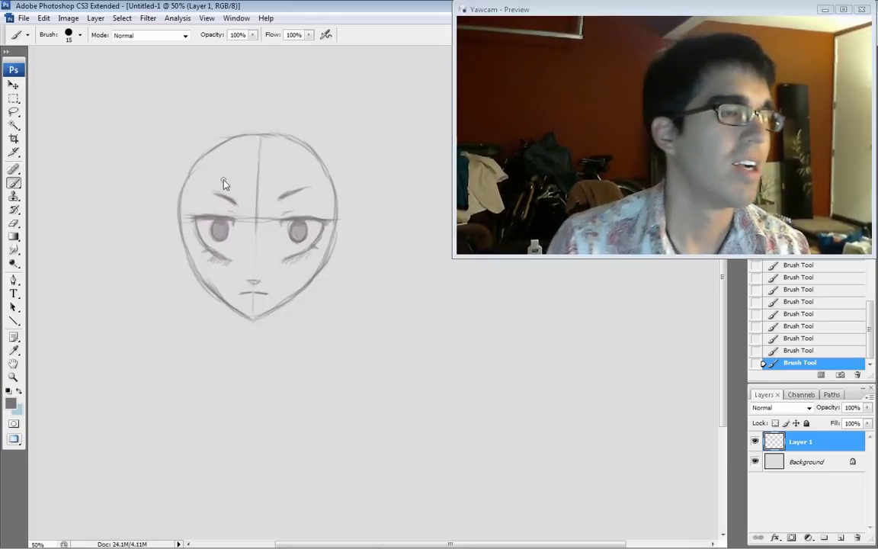
# Draw a rounded ear on each side of the head just below the eye guideline with a 15 px brush.
pyautogui.press('[')
pyautogui.press(']')
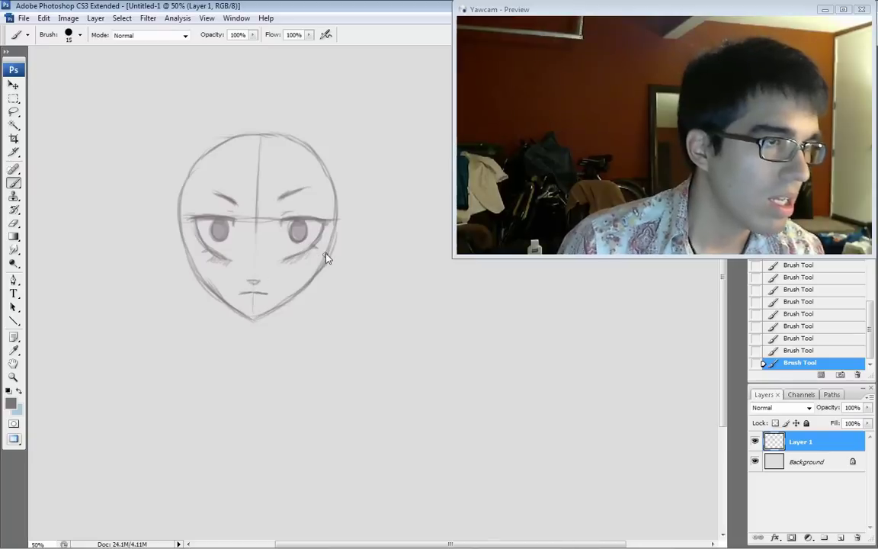
pyautogui.moveTo(335, 260)
pyautogui.mouseDown()
pyautogui.moveTo(341, 230)
pyautogui.moveTo(344, 249)
pyautogui.moveTo(342, 239)
pyautogui.mouseUp()
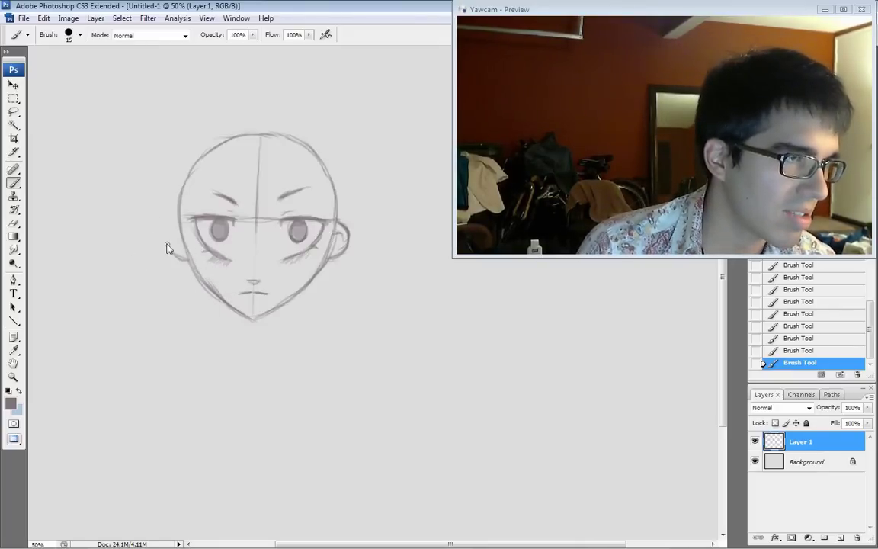
pyautogui.moveTo(179, 223)
pyautogui.mouseDown()
pyautogui.moveTo(171, 231)
pyautogui.moveTo(175, 256)
pyautogui.mouseUp()
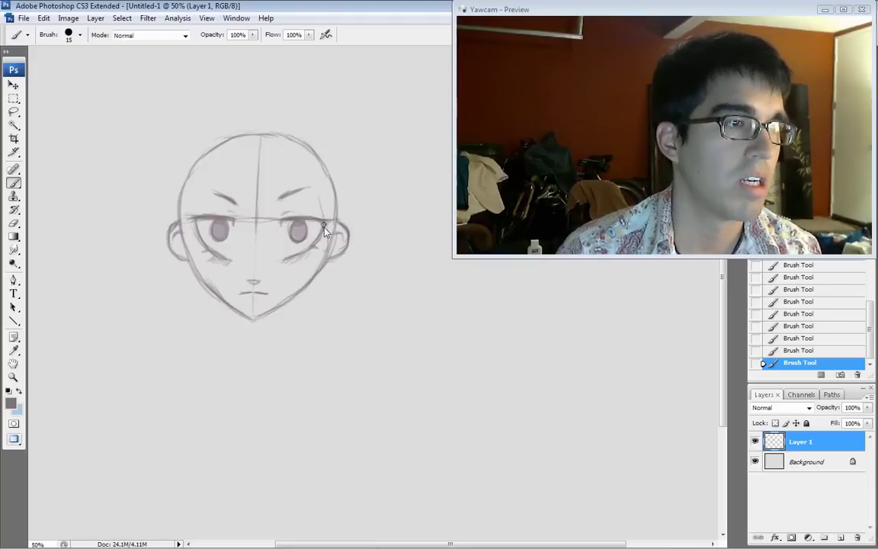
# Sketch the hairline from the centre parting down to both temples, with pointed side locks hanging past the jaw.
pyautogui.moveTo(306, 181); pyautogui.dragTo(319, 210)
pyautogui.moveTo(290, 160); pyautogui.dragTo(304, 183)
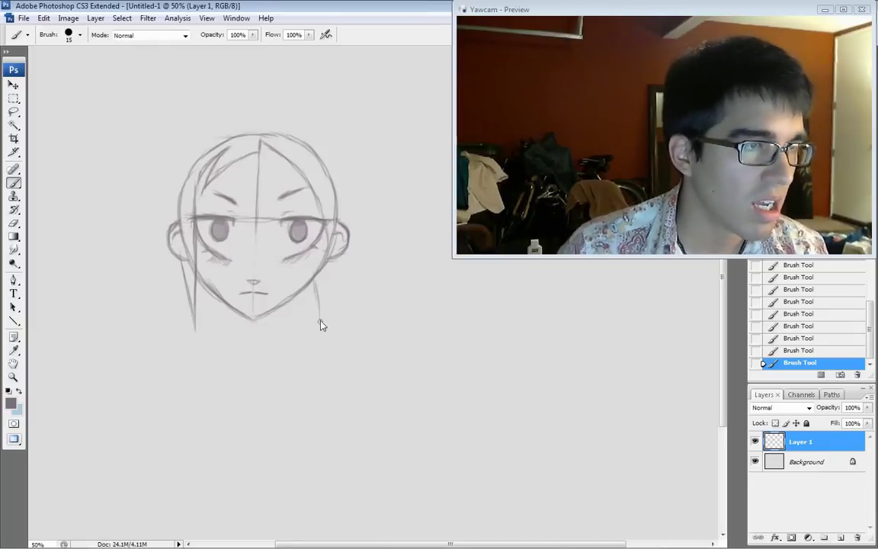
pyautogui.moveTo(333, 257); pyautogui.dragTo(323, 319)
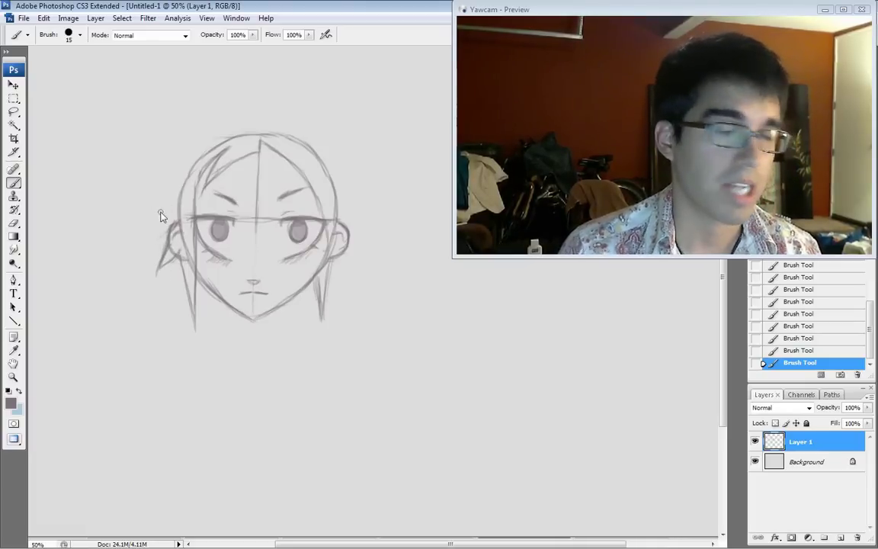
# Sketch spiky hair tufts flaring out above the left ear and carry their contour up toward the crown.
pyautogui.moveTo(134, 239)
pyautogui.mouseDown()
pyautogui.moveTo(160, 231)
pyautogui.moveTo(137, 229)
pyautogui.moveTo(167, 184)
pyautogui.mouseUp()
pyautogui.moveTo(146, 216)
pyautogui.mouseDown()
pyautogui.moveTo(171, 185)
pyautogui.moveTo(163, 185)
pyautogui.moveTo(165, 175)
pyautogui.moveTo(168, 187)
pyautogui.moveTo(141, 175)
pyautogui.mouseUp()
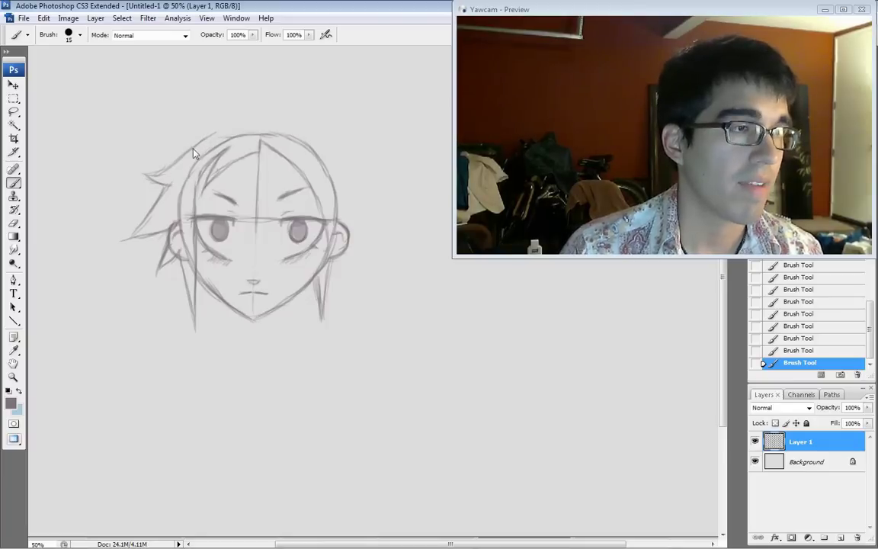
pyautogui.moveTo(215, 134)
pyautogui.mouseDown()
pyautogui.moveTo(177, 159)
pyautogui.moveTo(264, 116)
pyautogui.moveTo(213, 143)
pyautogui.moveTo(227, 140)
pyautogui.mouseUp()
pyautogui.moveTo(145, 181); pyautogui.dragTo(200, 146)
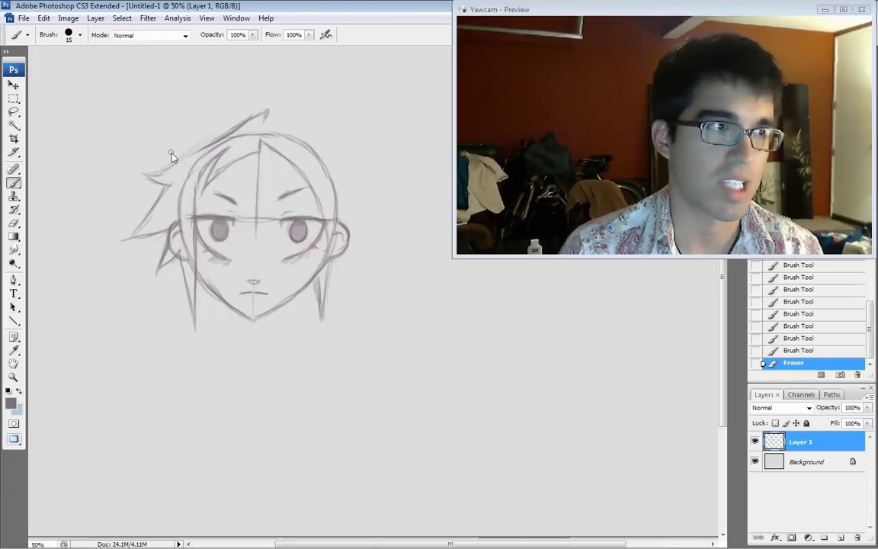
# Reinforce the upper-left hair contour from the spiky tuft to the pointed tip at the crown.
pyautogui.moveTo(147, 175); pyautogui.dragTo(168, 184)
pyautogui.moveTo(149, 177)
pyautogui.mouseDown()
pyautogui.moveTo(229, 131)
pyautogui.moveTo(200, 148)
pyautogui.mouseUp()
pyautogui.moveTo(207, 145); pyautogui.dragTo(243, 122)
pyautogui.moveTo(221, 137); pyautogui.dragTo(251, 116)
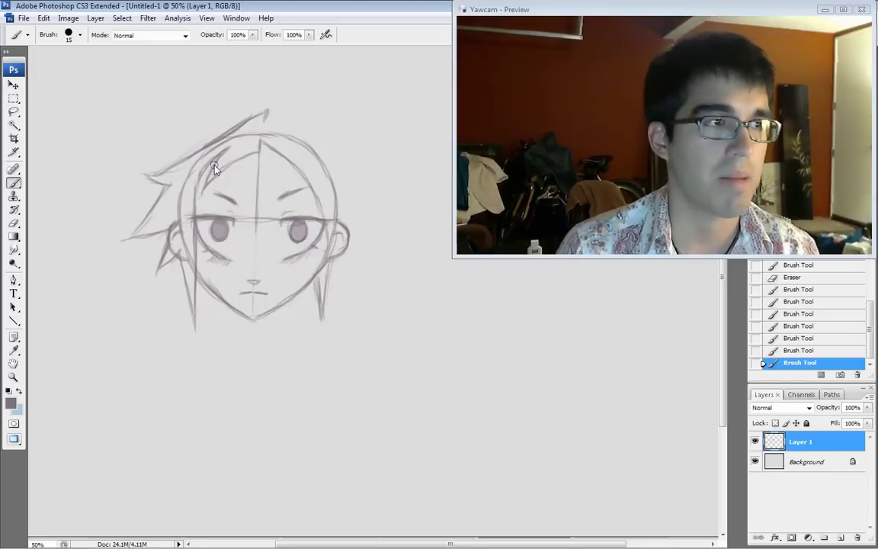
pyautogui.moveTo(243, 129)
pyautogui.mouseDown()
pyautogui.moveTo(211, 145)
pyautogui.moveTo(256, 116)
pyautogui.mouseUp()
pyautogui.moveTo(232, 132)
pyautogui.mouseDown()
pyautogui.moveTo(272, 111)
pyautogui.moveTo(278, 123)
pyautogui.moveTo(265, 122)
pyautogui.mouseUp()
# Draw the outer hair contour from the crown down past the right ear and lengthen the outer locks on both sides.
pyautogui.moveTo(266, 122); pyautogui.dragTo(322, 155)
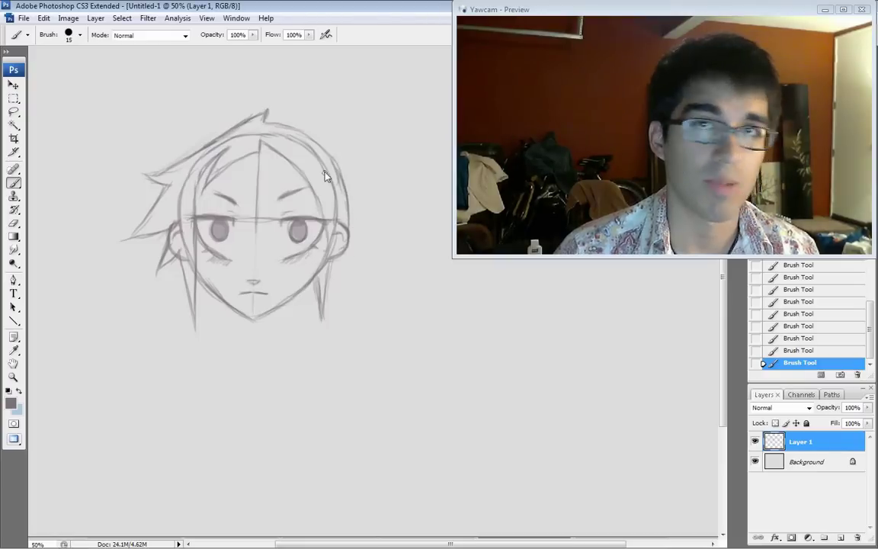
pyautogui.moveTo(348, 204); pyautogui.dragTo(333, 313)
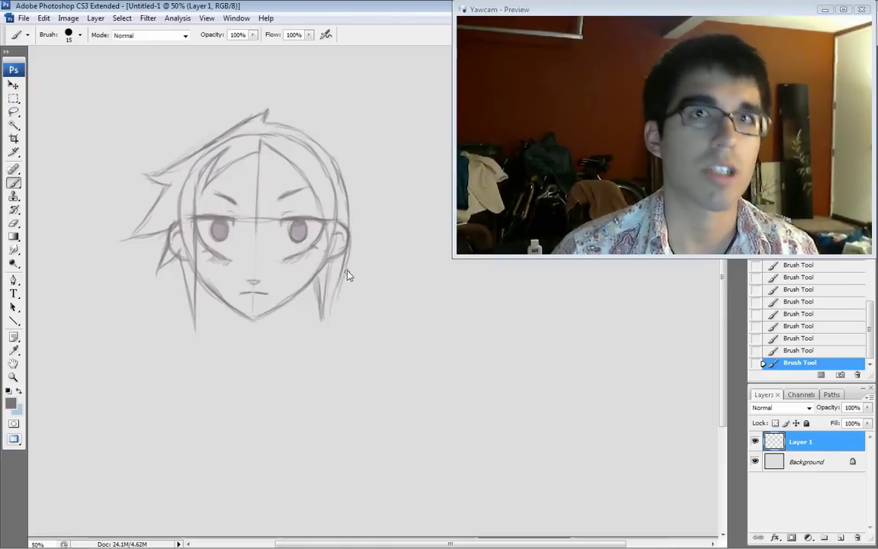
pyautogui.moveTo(345, 261); pyautogui.dragTo(330, 339)
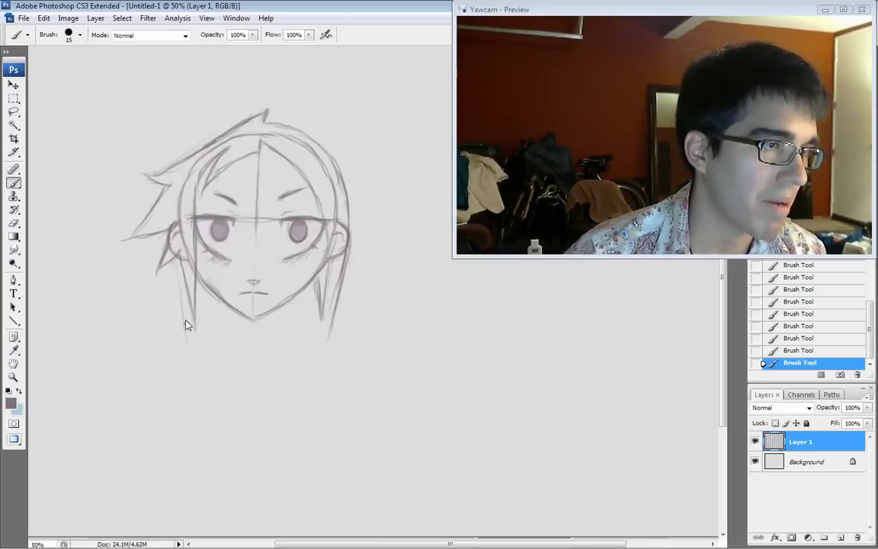
pyautogui.moveTo(183, 303)
pyautogui.mouseDown()
pyautogui.moveTo(188, 345)
pyautogui.moveTo(173, 264)
pyautogui.mouseUp()
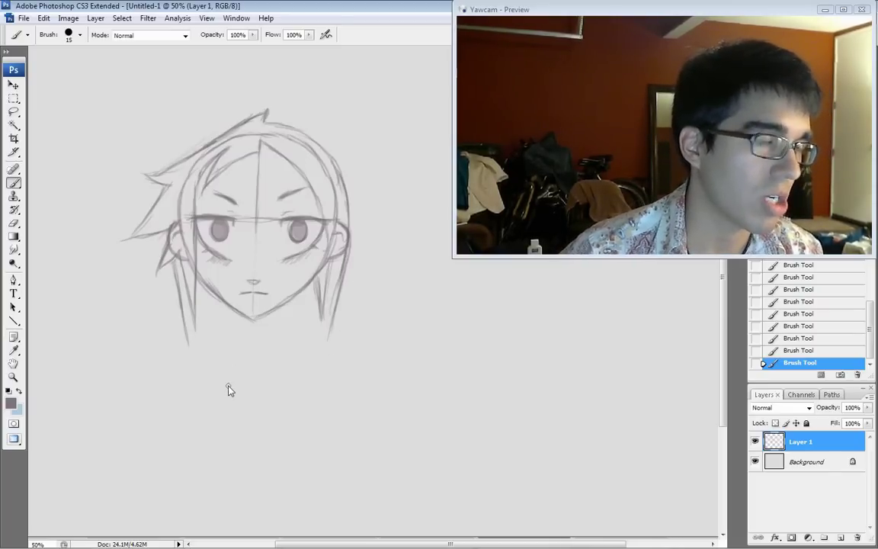
# Erase the rough construction lines around the cheeks and chin, and redraw the right jawline from the ear to the chin.
pyautogui.moveTo(204, 272); pyautogui.dragTo(209, 278)
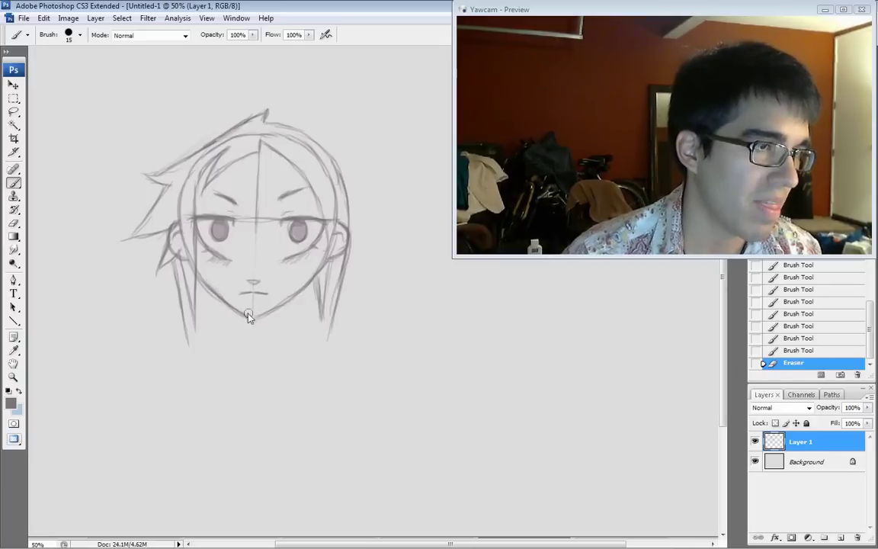
pyautogui.moveTo(295, 311); pyautogui.dragTo(272, 308)
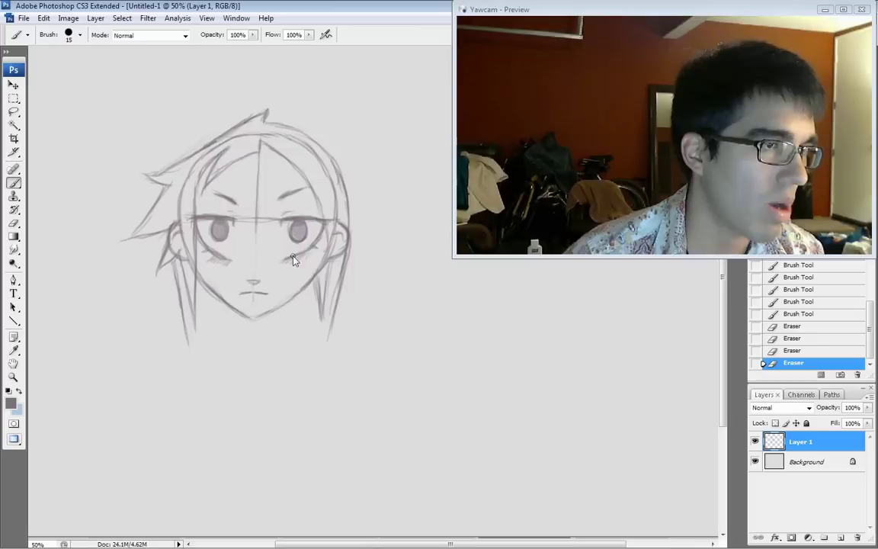
pyautogui.moveTo(324, 265)
pyautogui.mouseDown()
pyautogui.moveTo(326, 236)
pyautogui.moveTo(322, 264)
pyautogui.mouseUp()
pyautogui.moveTo(325, 261); pyautogui.dragTo(315, 284)
pyautogui.moveTo(317, 279); pyautogui.dragTo(258, 322)
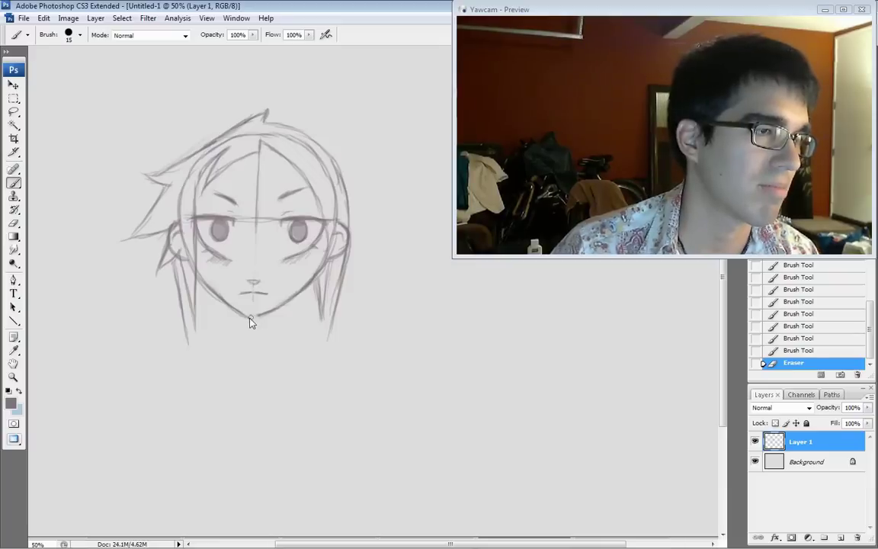
# Round off the chin with short strokes and clean up both jaw edges by alternating the brush and eraser.
pyautogui.moveTo(251, 318); pyautogui.dragTo(262, 314)
pyautogui.moveTo(251, 317)
pyautogui.mouseDown()
pyautogui.moveTo(263, 314)
pyautogui.moveTo(258, 319)
pyautogui.mouseUp()
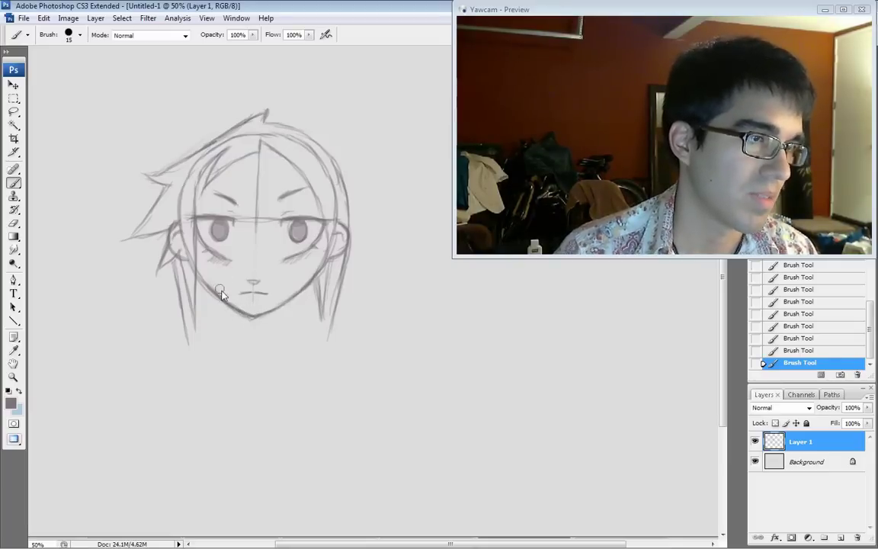
pyautogui.moveTo(238, 305); pyautogui.dragTo(248, 314)
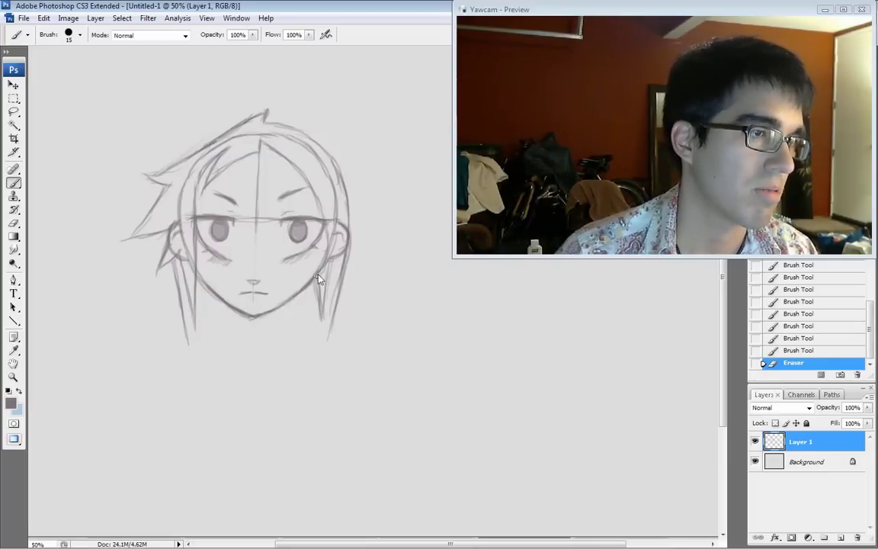
pyautogui.moveTo(322, 262); pyautogui.dragTo(327, 275)
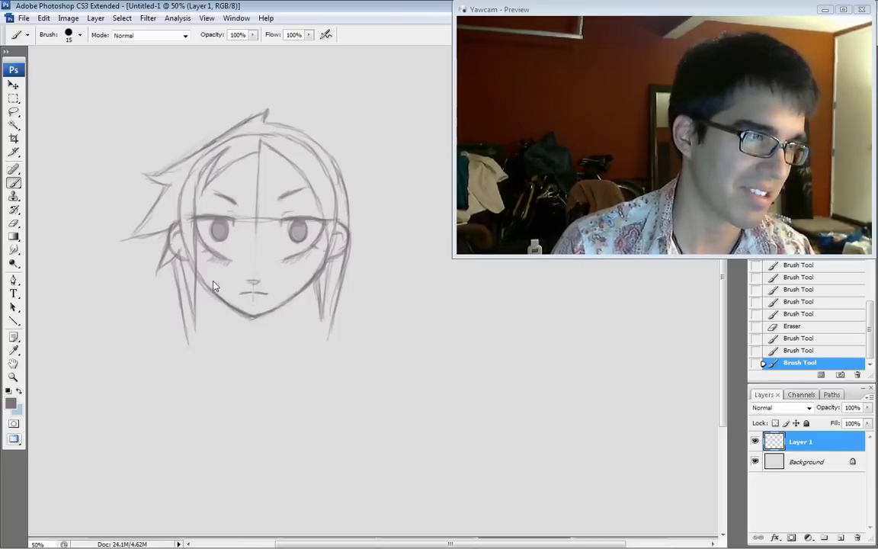
pyautogui.moveTo(213, 281); pyautogui.dragTo(202, 268)
pyautogui.moveTo(296, 285); pyautogui.dragTo(319, 250)
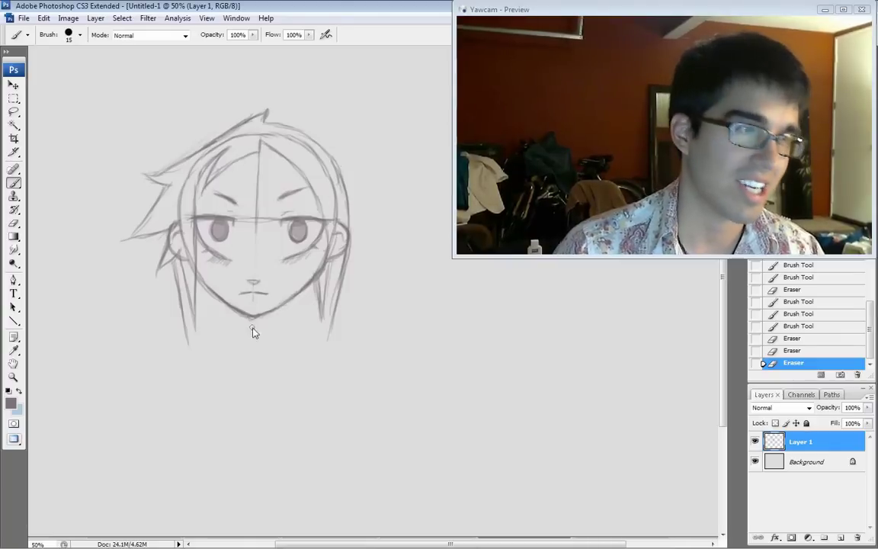
# Draw both sides of the neck descending from the jaw with repeated 15 px brush strokes.
pyautogui.moveTo(289, 302); pyautogui.dragTo(283, 322)
pyautogui.moveTo(290, 302); pyautogui.dragTo(282, 323)
pyautogui.moveTo(290, 303); pyautogui.dragTo(281, 325)
pyautogui.moveTo(289, 305); pyautogui.dragTo(281, 326)
pyautogui.moveTo(227, 306); pyautogui.dragTo(234, 328)
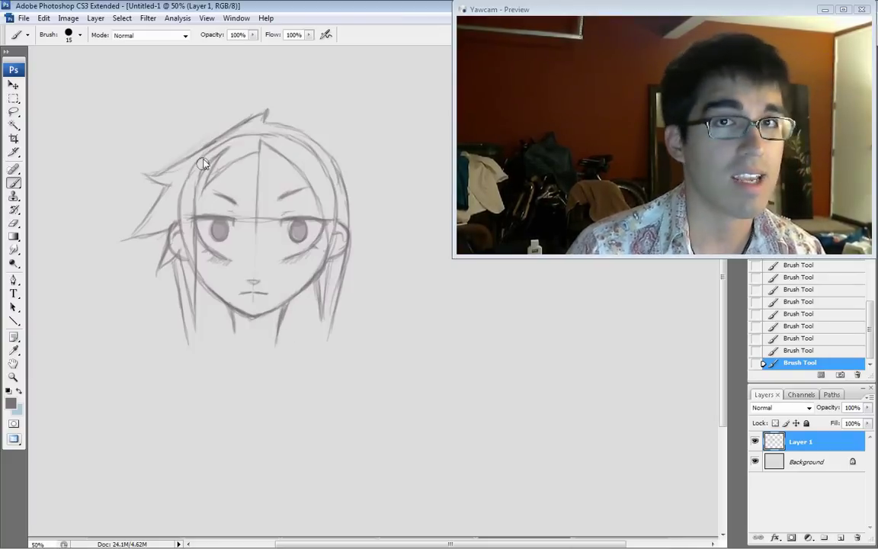
# Erase the skull guideline showing inside the hair and darken the outer hair contour on the right side of the head.
pyautogui.moveTo(204, 148); pyautogui.dragTo(216, 139)
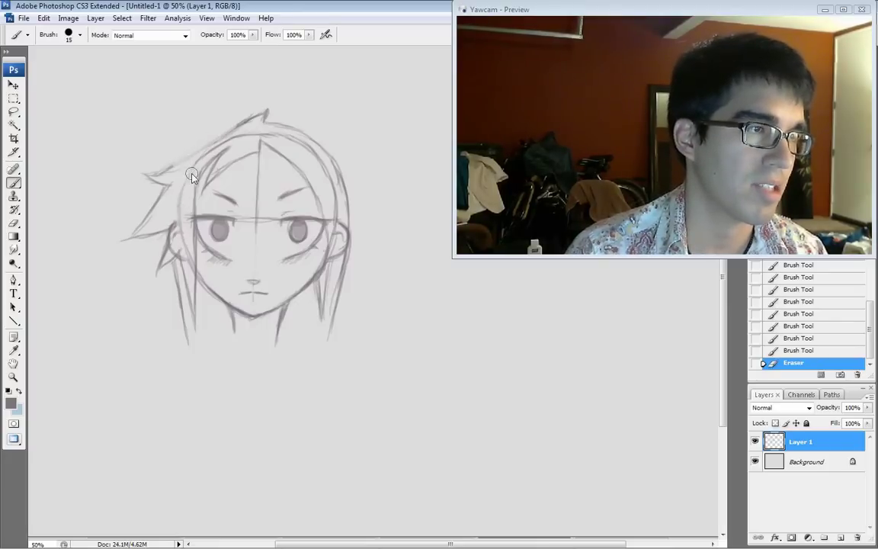
pyautogui.moveTo(191, 176); pyautogui.dragTo(188, 181)
pyautogui.moveTo(187, 183); pyautogui.dragTo(183, 188)
pyautogui.moveTo(220, 148); pyautogui.dragTo(227, 144)
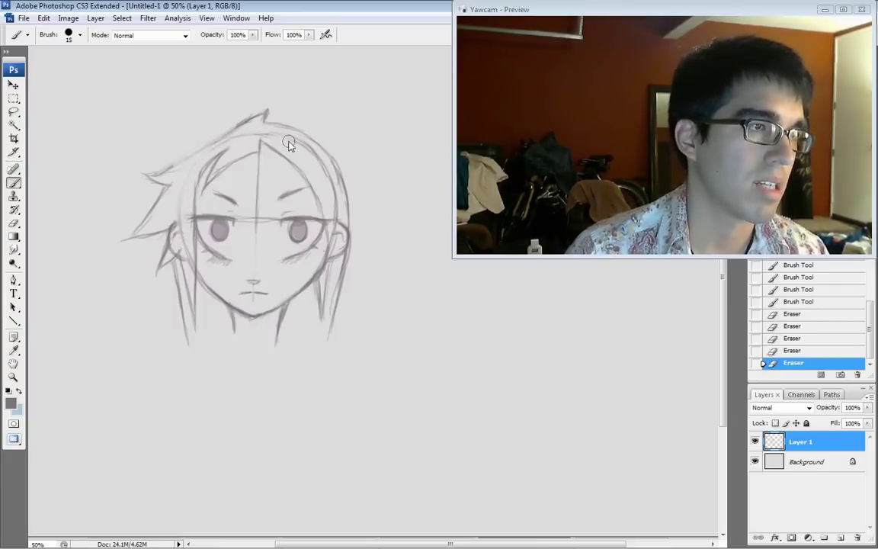
pyautogui.moveTo(310, 154)
pyautogui.mouseDown()
pyautogui.moveTo(329, 202)
pyautogui.moveTo(326, 170)
pyautogui.moveTo(284, 135)
pyautogui.moveTo(289, 139)
pyautogui.mouseUp()
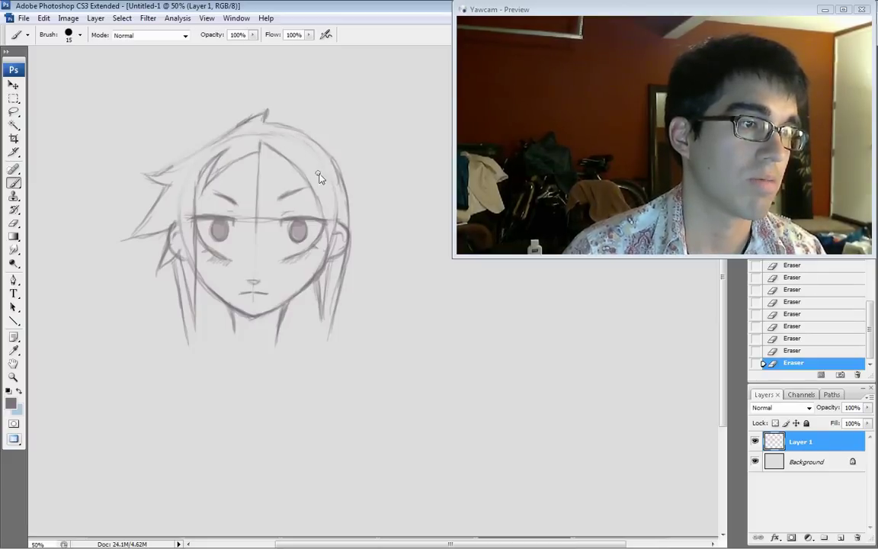
pyautogui.moveTo(347, 224); pyautogui.dragTo(340, 194)
pyautogui.moveTo(297, 140); pyautogui.dragTo(320, 151)
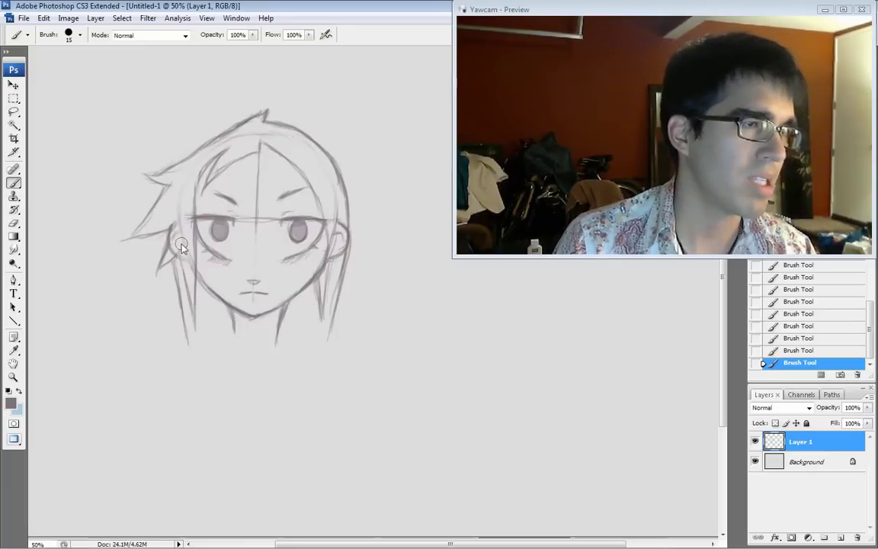
# Fade out the left ear's construction lines and redraw the spiky hair locks beside it.
pyautogui.moveTo(181, 245); pyautogui.dragTo(177, 216)
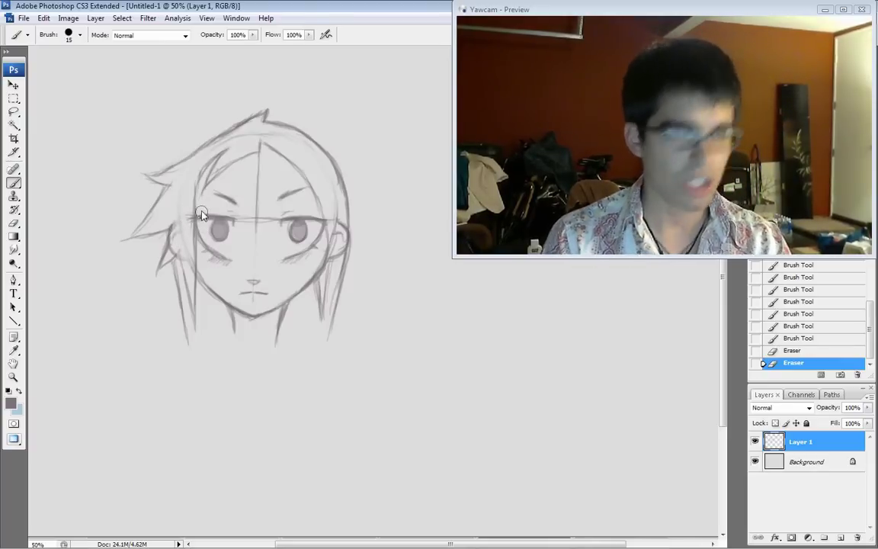
pyautogui.moveTo(170, 241)
pyautogui.mouseDown()
pyautogui.moveTo(175, 227)
pyautogui.moveTo(166, 245)
pyautogui.mouseUp()
pyautogui.moveTo(171, 228); pyautogui.dragTo(166, 244)
pyautogui.moveTo(171, 227)
pyautogui.mouseDown()
pyautogui.moveTo(166, 248)
pyautogui.moveTo(162, 231)
pyautogui.mouseUp()
pyautogui.moveTo(172, 226); pyautogui.dragTo(137, 236)
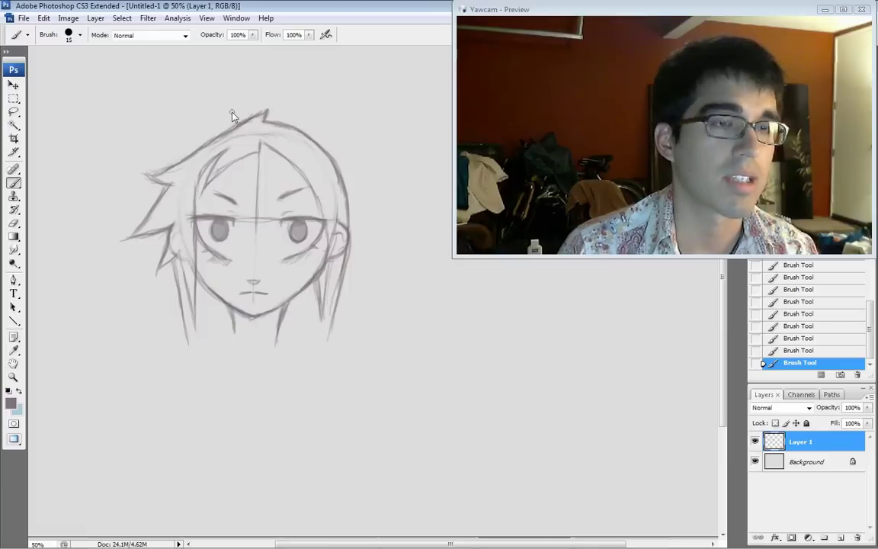
# Refine the hair contour left of the crown and the fringe strand over the left forehead, erasing stray marks.
pyautogui.moveTo(241, 126); pyautogui.dragTo(219, 134)
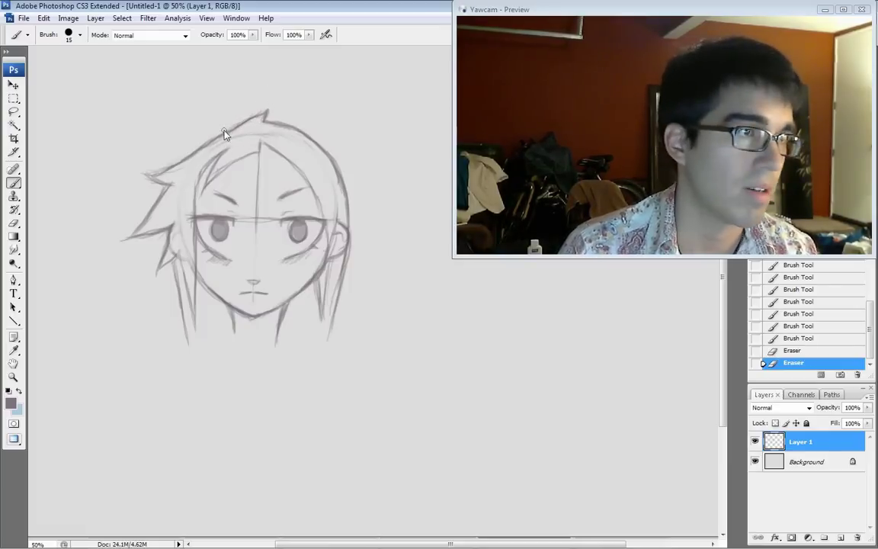
pyautogui.moveTo(218, 137); pyautogui.dragTo(242, 125)
pyautogui.moveTo(229, 129)
pyautogui.mouseDown()
pyautogui.moveTo(266, 112)
pyautogui.moveTo(249, 159)
pyautogui.moveTo(205, 189)
pyautogui.moveTo(228, 166)
pyautogui.mouseUp()
pyautogui.moveTo(232, 146); pyautogui.dragTo(216, 162)
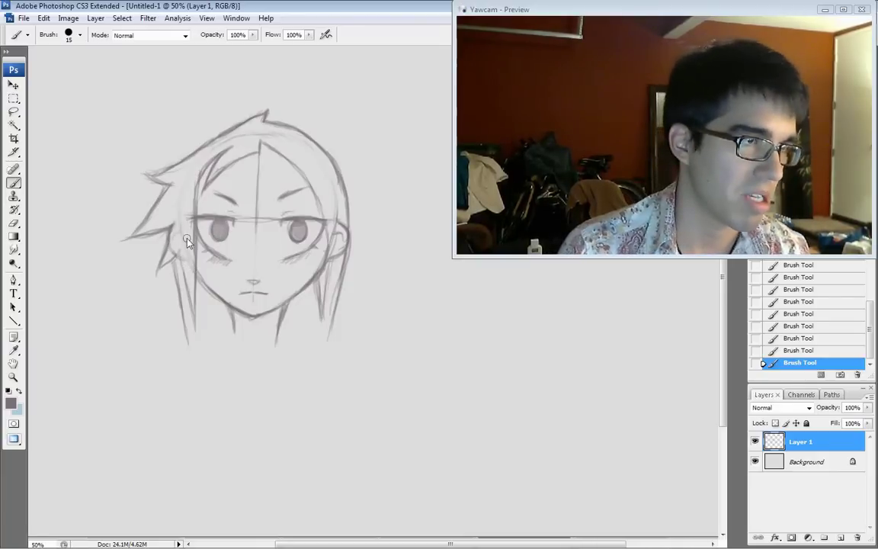
pyautogui.moveTo(199, 162)
pyautogui.mouseDown()
pyautogui.moveTo(220, 143)
pyautogui.moveTo(264, 135)
pyautogui.moveTo(254, 161)
pyautogui.mouseUp()
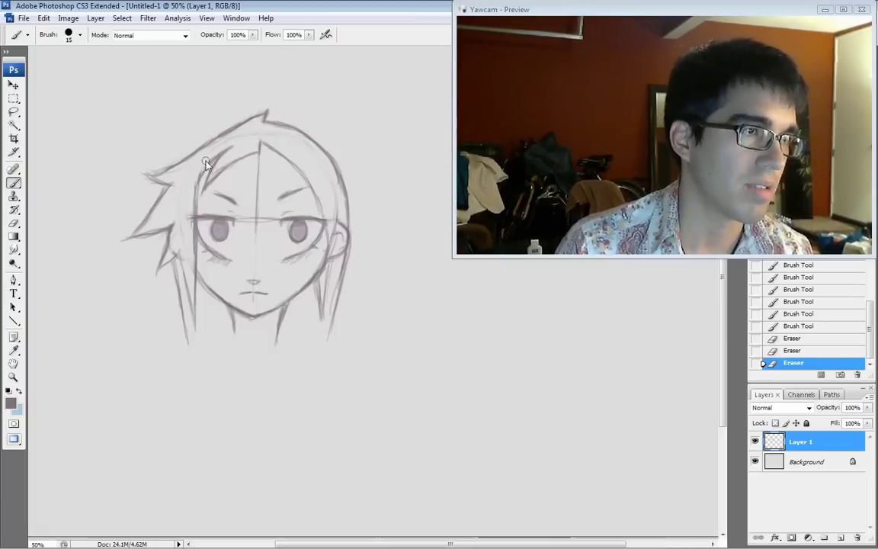
pyautogui.moveTo(236, 149); pyautogui.dragTo(246, 146)
pyautogui.moveTo(250, 147); pyautogui.dragTo(263, 147)
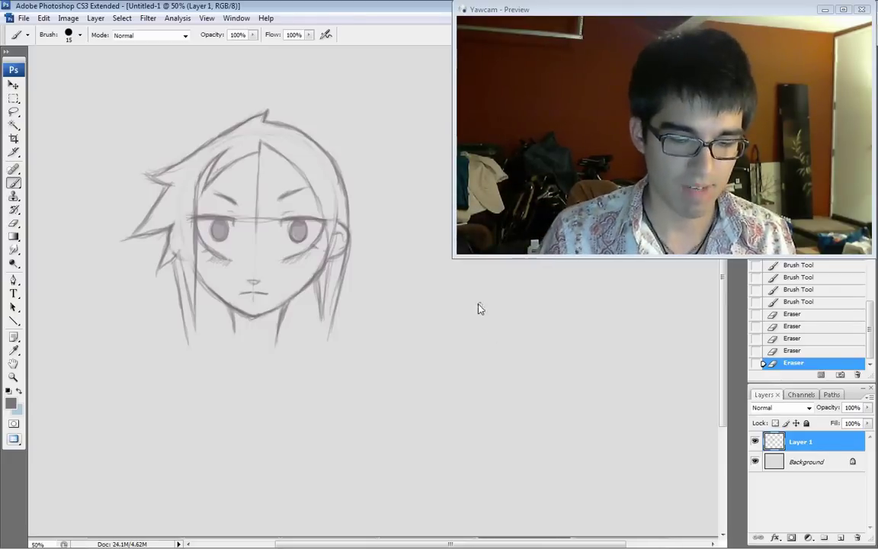
# Darken the left outer hair contour and the long locks hanging on both sides of the face.
pyautogui.moveTo(172, 184)
pyautogui.mouseDown()
pyautogui.moveTo(147, 175)
pyautogui.moveTo(172, 167)
pyautogui.mouseUp()
pyautogui.moveTo(156, 173); pyautogui.dragTo(220, 133)
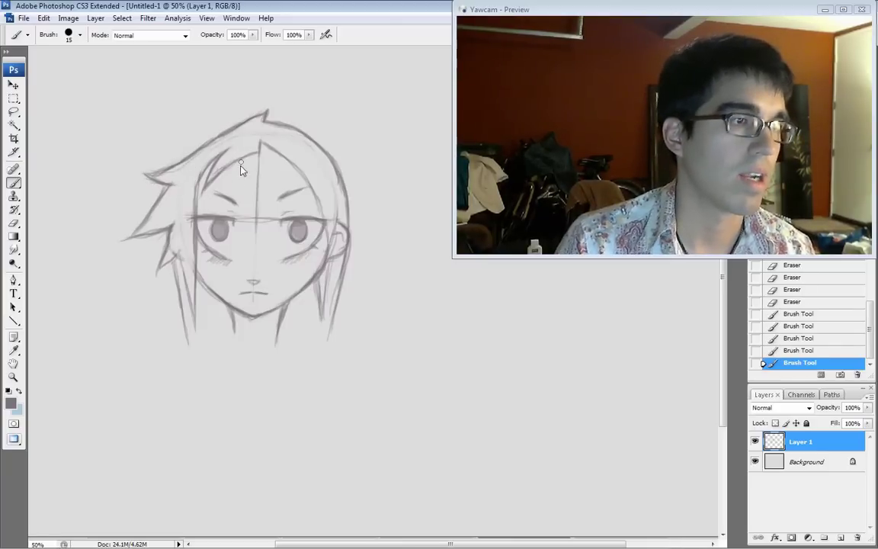
pyautogui.moveTo(182, 261); pyautogui.dragTo(189, 288)
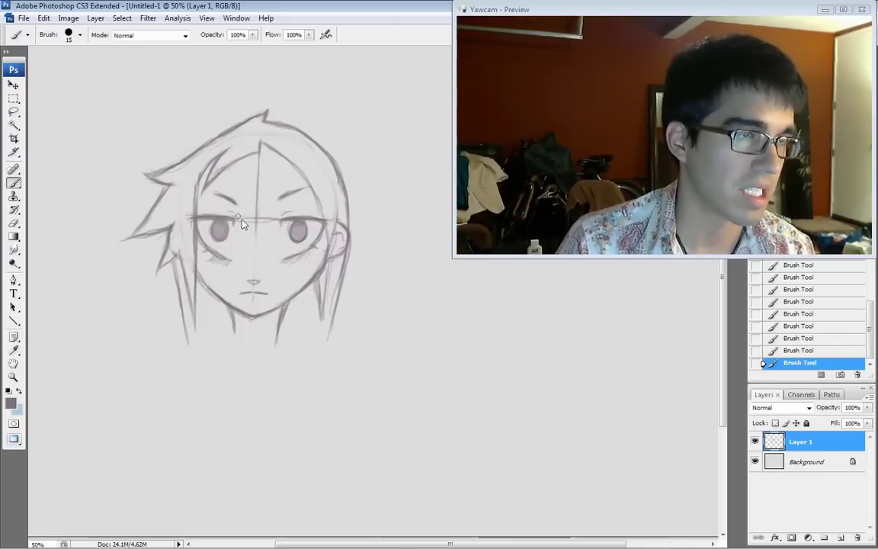
pyautogui.moveTo(329, 280); pyautogui.dragTo(322, 317)
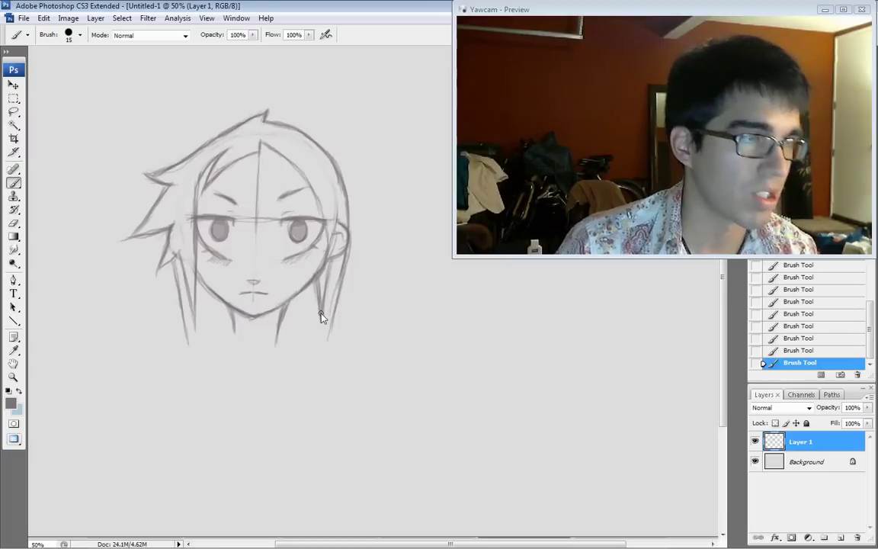
pyautogui.moveTo(339, 267)
pyautogui.mouseDown()
pyautogui.moveTo(325, 324)
pyautogui.moveTo(343, 253)
pyautogui.mouseUp()
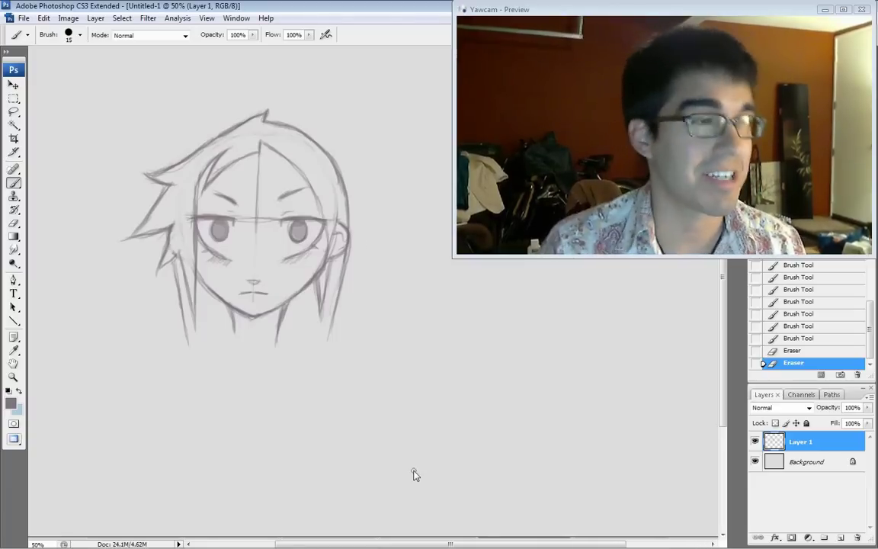
# Clean up and redraw the right cheek and jaw edge below and beside the ear with short strokes.
pyautogui.moveTo(331, 258); pyautogui.dragTo(320, 279)
pyautogui.moveTo(320, 276); pyautogui.dragTo(332, 251)
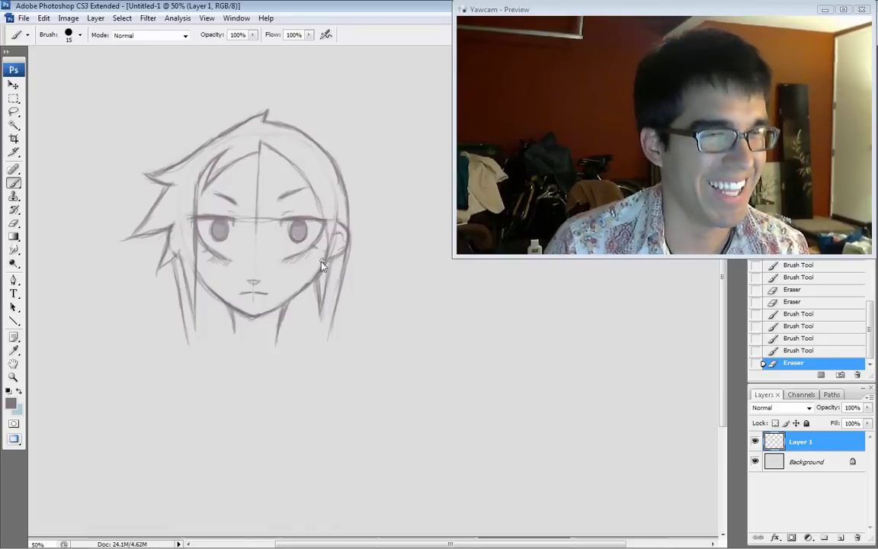
pyautogui.moveTo(322, 262); pyautogui.dragTo(313, 279)
pyautogui.moveTo(319, 267)
pyautogui.mouseDown()
pyautogui.moveTo(309, 286)
pyautogui.moveTo(318, 270)
pyautogui.mouseUp()
pyautogui.moveTo(319, 267)
pyautogui.mouseDown()
pyautogui.moveTo(310, 279)
pyautogui.moveTo(326, 242)
pyautogui.mouseUp()
pyautogui.moveTo(324, 253); pyautogui.dragTo(328, 235)
pyautogui.moveTo(325, 248); pyautogui.dragTo(326, 231)
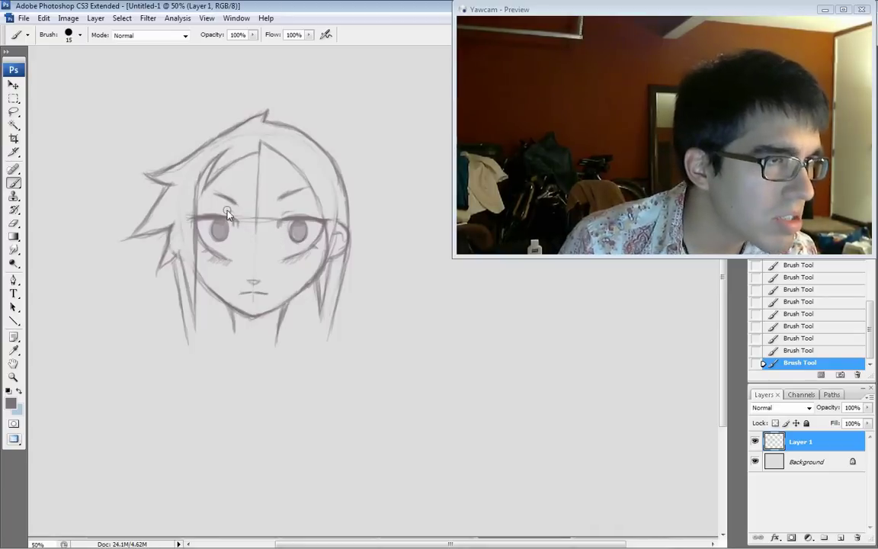
# Define the left eye's inner corner and darken the hair contour over the crown and down the right side.
pyautogui.moveTo(234, 221)
pyautogui.mouseDown()
pyautogui.moveTo(283, 227)
pyautogui.moveTo(222, 217)
pyautogui.moveTo(238, 221)
pyautogui.mouseUp()
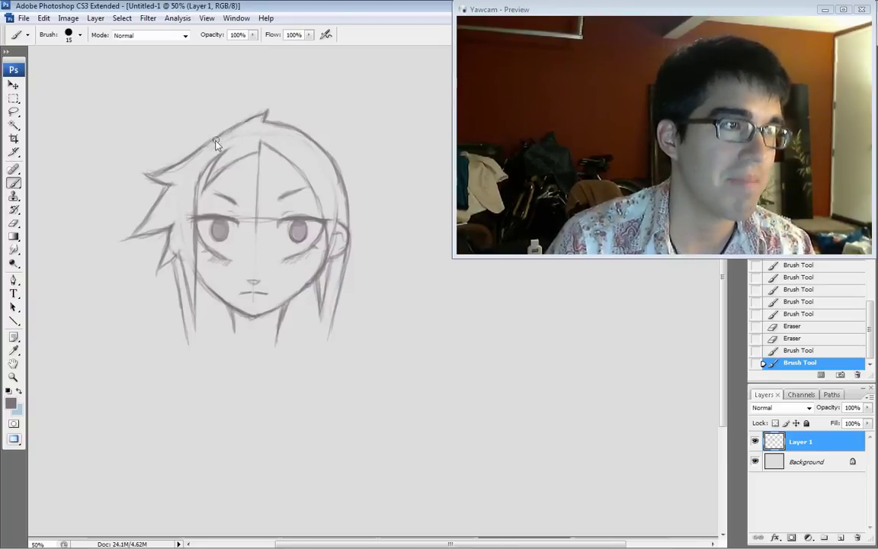
pyautogui.moveTo(217, 146)
pyautogui.mouseDown()
pyautogui.moveTo(232, 148)
pyautogui.moveTo(195, 124)
pyautogui.moveTo(221, 133)
pyautogui.mouseUp()
pyautogui.moveTo(209, 141); pyautogui.dragTo(222, 133)
pyautogui.moveTo(208, 141); pyautogui.dragTo(221, 133)
pyautogui.moveTo(208, 143); pyautogui.dragTo(262, 117)
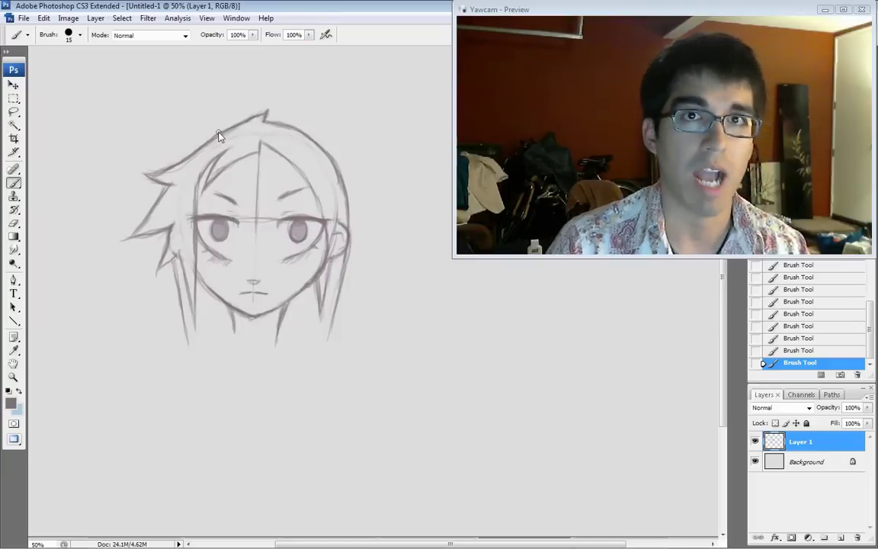
pyautogui.moveTo(247, 118)
pyautogui.mouseDown()
pyautogui.moveTo(275, 112)
pyautogui.moveTo(263, 116)
pyautogui.moveTo(271, 124)
pyautogui.mouseUp()
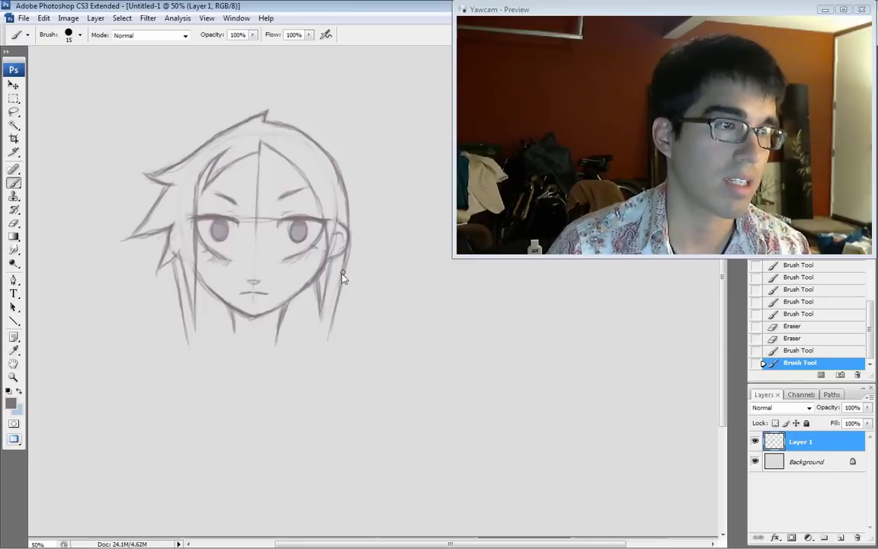
pyautogui.moveTo(344, 276); pyautogui.dragTo(349, 202)
pyautogui.moveTo(349, 202); pyautogui.dragTo(337, 158)
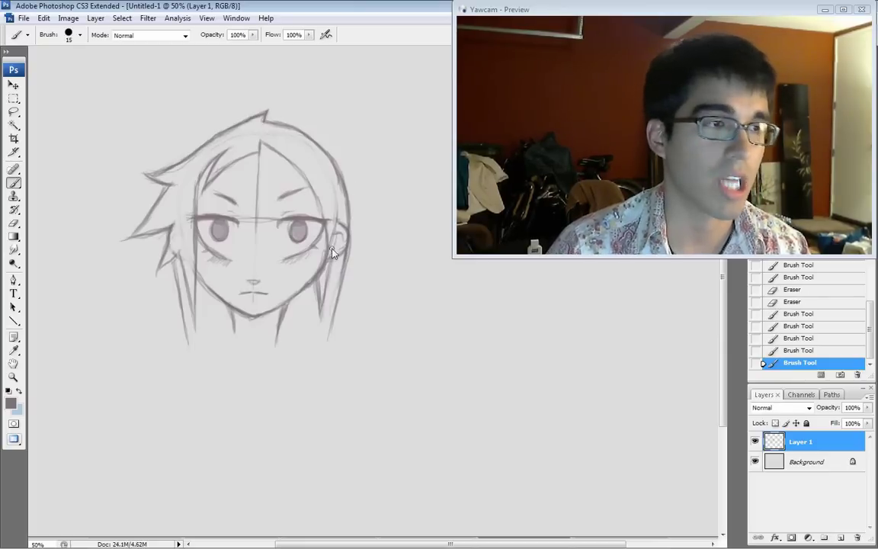
# Erase the leftover guidelines inside the hair and lighten the eye line and centre line between the eyes.
pyautogui.moveTo(333, 191)
pyautogui.mouseDown()
pyautogui.moveTo(327, 165)
pyautogui.moveTo(341, 201)
pyautogui.moveTo(323, 157)
pyautogui.moveTo(347, 175)
pyautogui.moveTo(331, 147)
pyautogui.mouseUp()
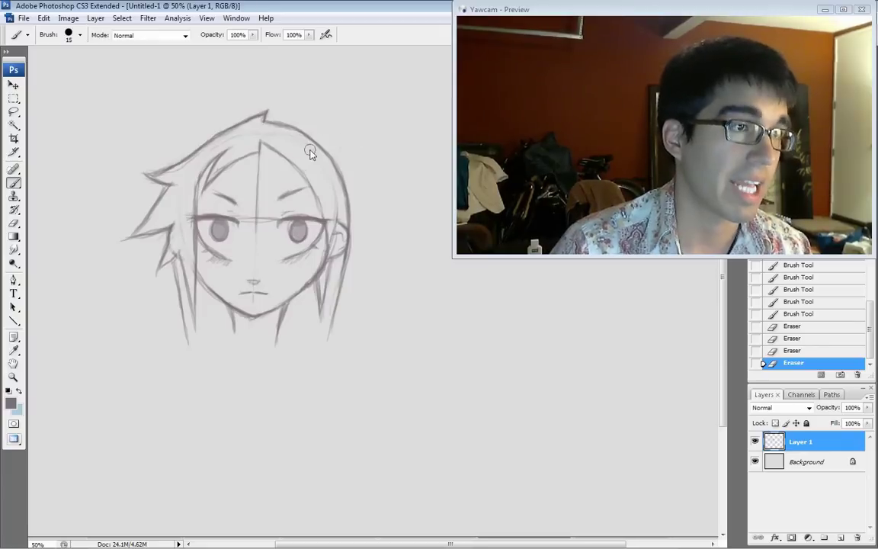
pyautogui.moveTo(234, 138); pyautogui.dragTo(254, 128)
pyautogui.moveTo(258, 125); pyautogui.dragTo(269, 110)
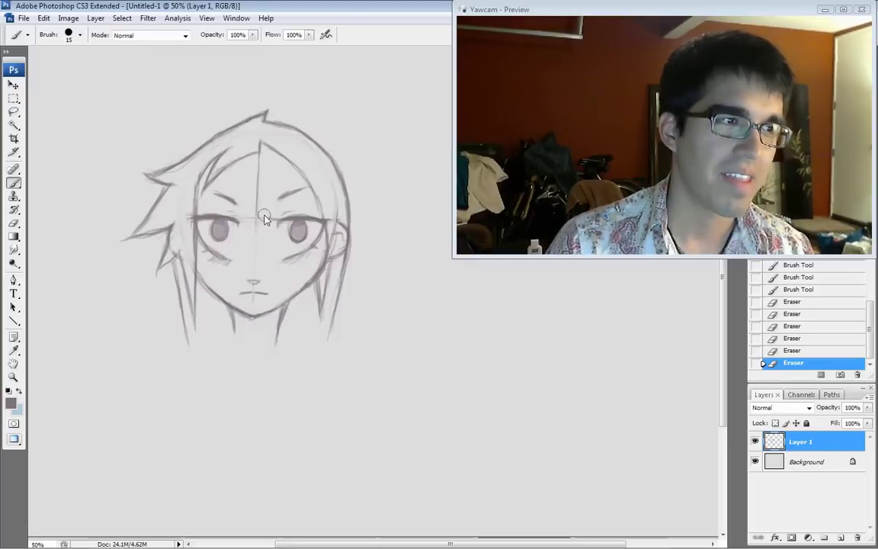
pyautogui.moveTo(274, 219); pyautogui.dragTo(276, 227)
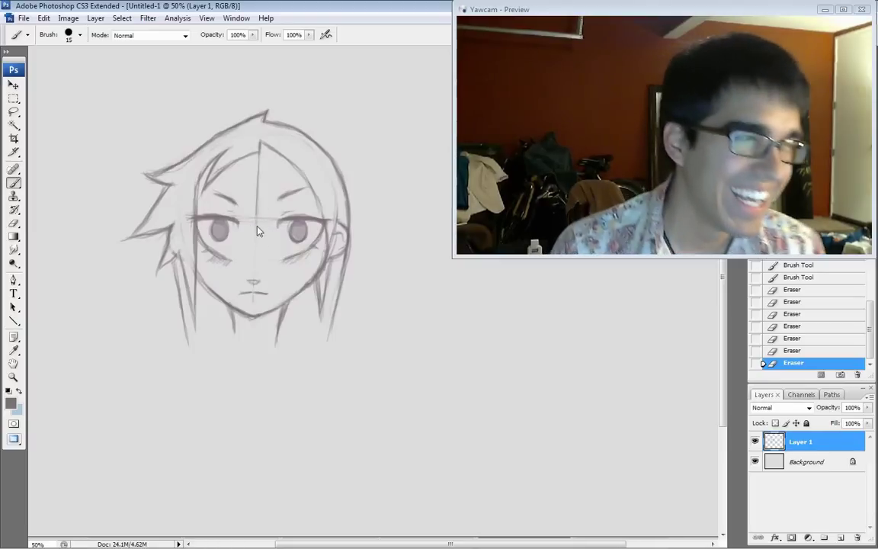
pyautogui.moveTo(257, 224)
pyautogui.mouseDown()
pyautogui.moveTo(256, 214)
pyautogui.moveTo(286, 220)
pyautogui.mouseUp()
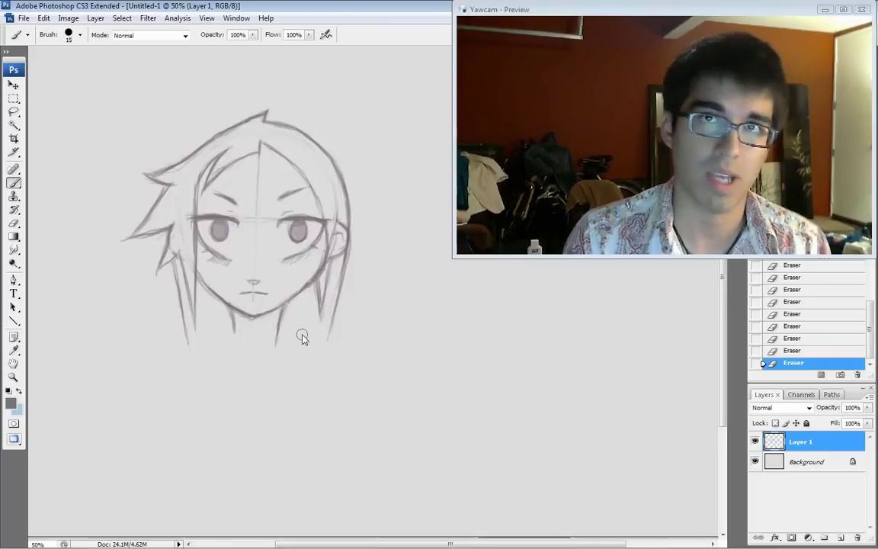
# Shade the chin's shadow across the upper neck, enlarging the brush to 35 px for the fill.
pyautogui.press('[')
pyautogui.press('[')
pyautogui.moveTo(229, 305); pyautogui.dragTo(233, 329)
pyautogui.press(']')
pyautogui.moveTo(228, 307); pyautogui.dragTo(232, 332)
pyautogui.moveTo(229, 308)
pyautogui.mouseDown()
pyautogui.moveTo(230, 343)
pyautogui.moveTo(237, 324)
pyautogui.moveTo(256, 336)
pyautogui.moveTo(235, 312)
pyautogui.moveTo(276, 325)
pyautogui.moveTo(235, 319)
pyautogui.moveTo(261, 319)
pyautogui.mouseUp()
pyautogui.press(']')
pyautogui.press(']')
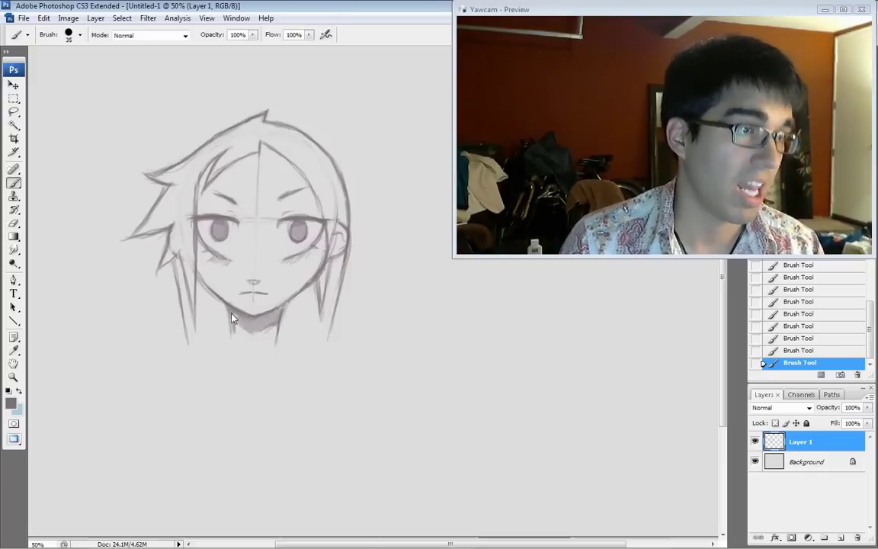
# Extend both neck sides with a 15 px brush and draw the sloping shoulder lines at 25 px.
pyautogui.press('[')
pyautogui.press('[')
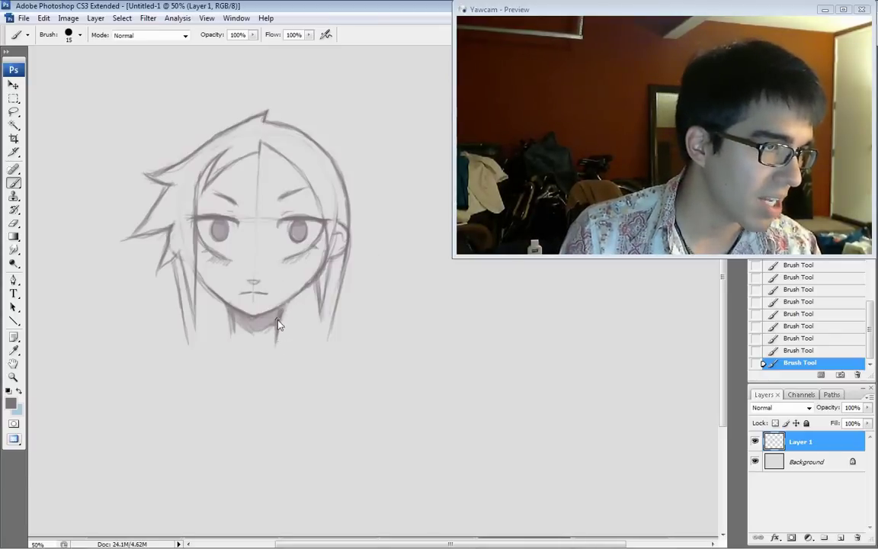
pyautogui.moveTo(230, 322); pyautogui.dragTo(231, 347)
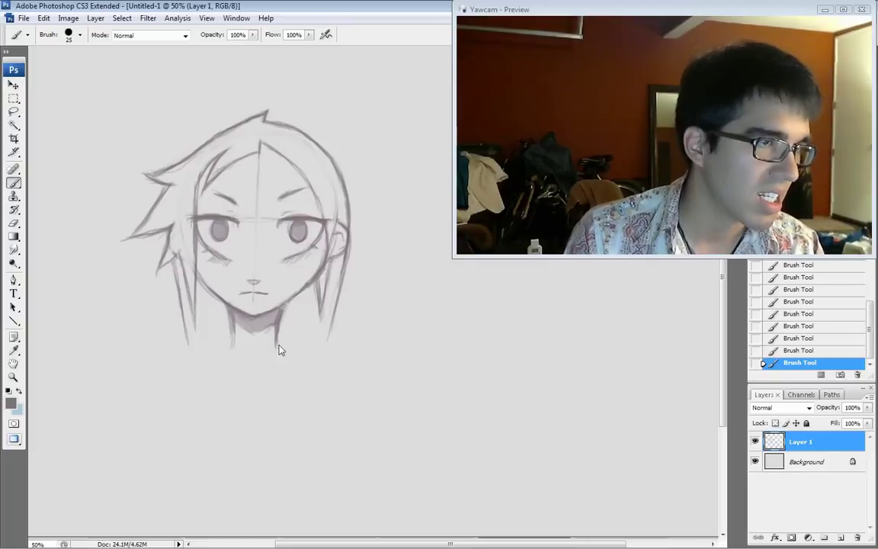
pyautogui.press(']')
pyautogui.moveTo(280, 343); pyautogui.dragTo(299, 364)
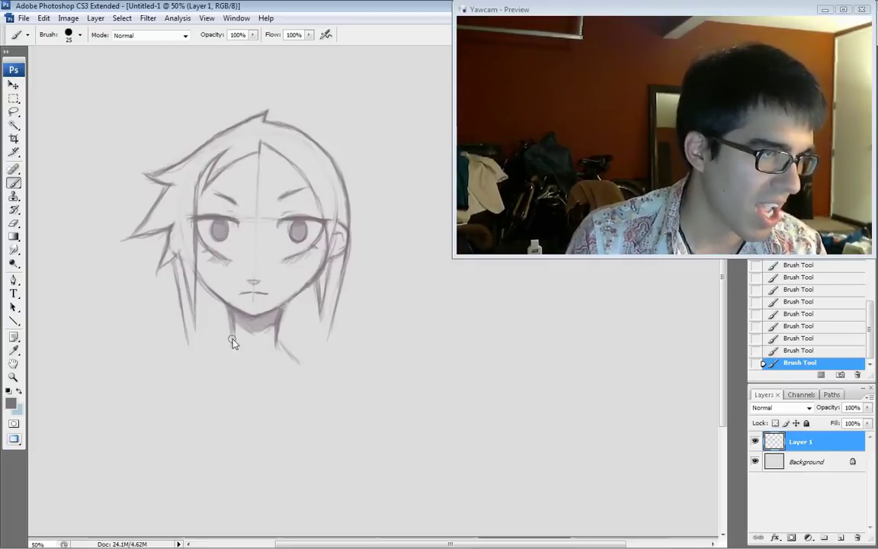
pyautogui.moveTo(212, 356); pyautogui.dragTo(200, 365)
pyautogui.moveTo(281, 346); pyautogui.dragTo(311, 368)
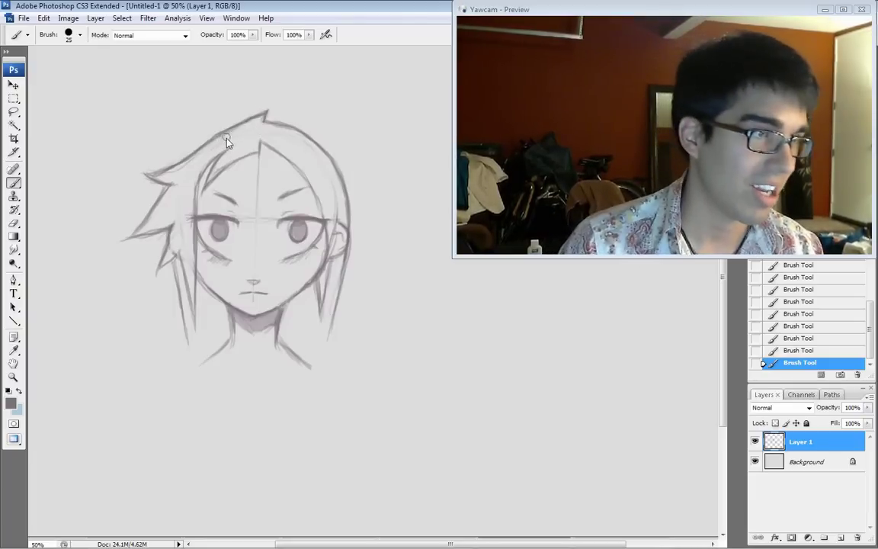
# Erase excess lines along the hair left of the crown and redraw that contour with a smaller brush.
pyautogui.moveTo(225, 136); pyautogui.dragTo(235, 133)
pyautogui.moveTo(227, 137); pyautogui.dragTo(240, 131)
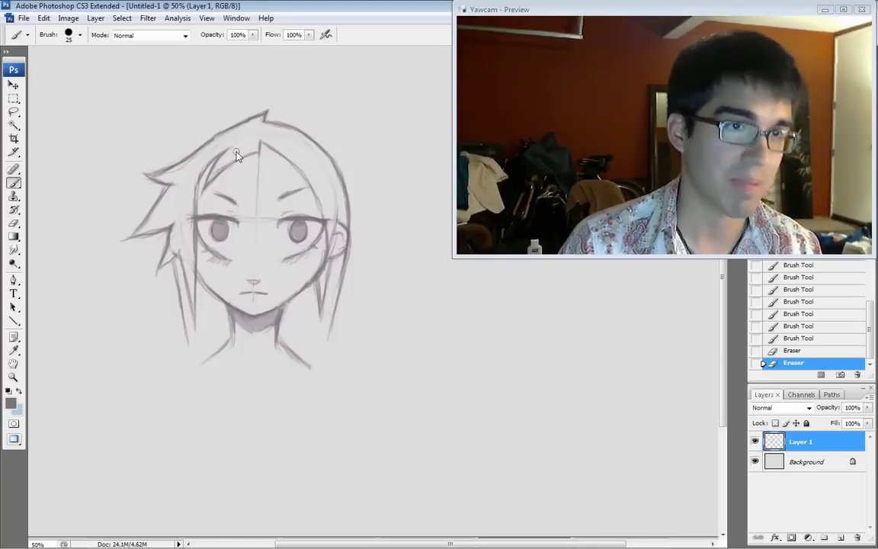
pyautogui.press('[')
pyautogui.press('[')
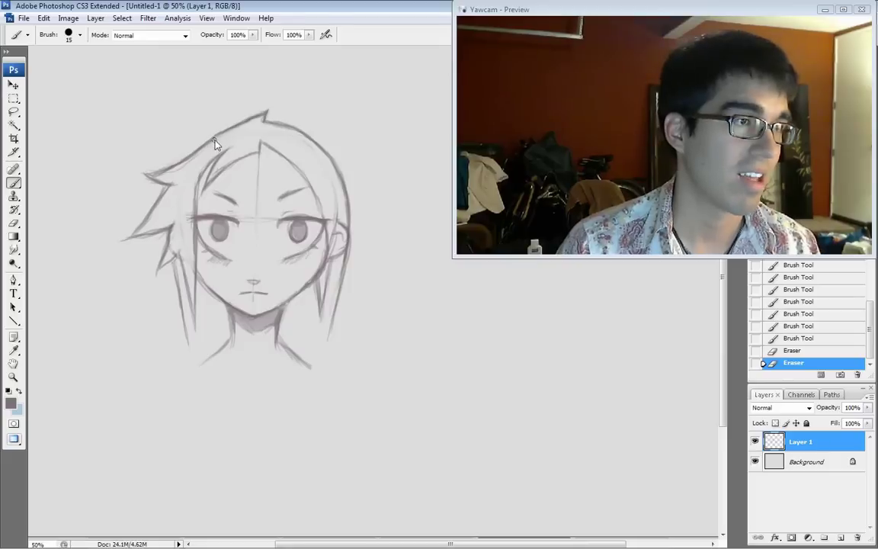
pyautogui.moveTo(214, 140); pyautogui.dragTo(222, 134)
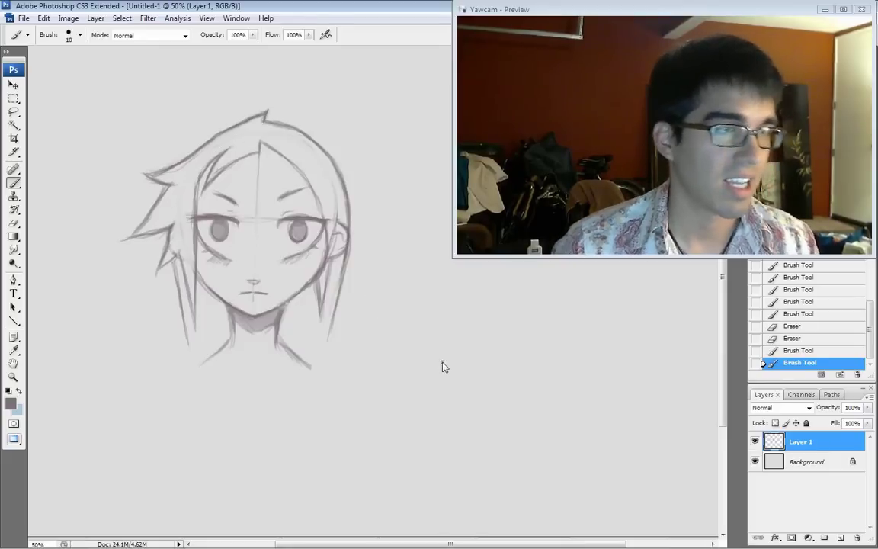
# Sketch a second head outline, rounded with a pointed chin, below and beside the finished head, using a 15 px brush.
pyautogui.moveTo(443, 373)
pyautogui.mouseDown()
pyautogui.moveTo(402, 323)
pyautogui.moveTo(378, 343)
pyautogui.mouseUp()
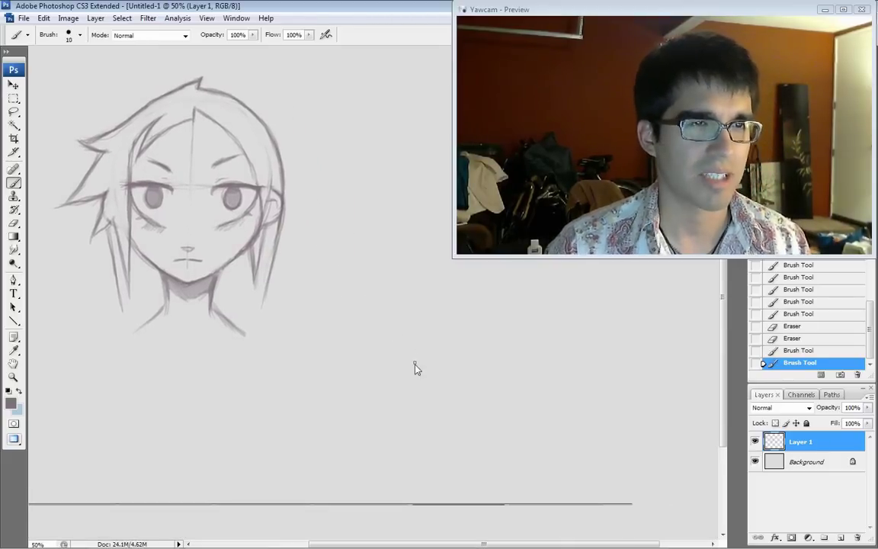
pyautogui.press(']')
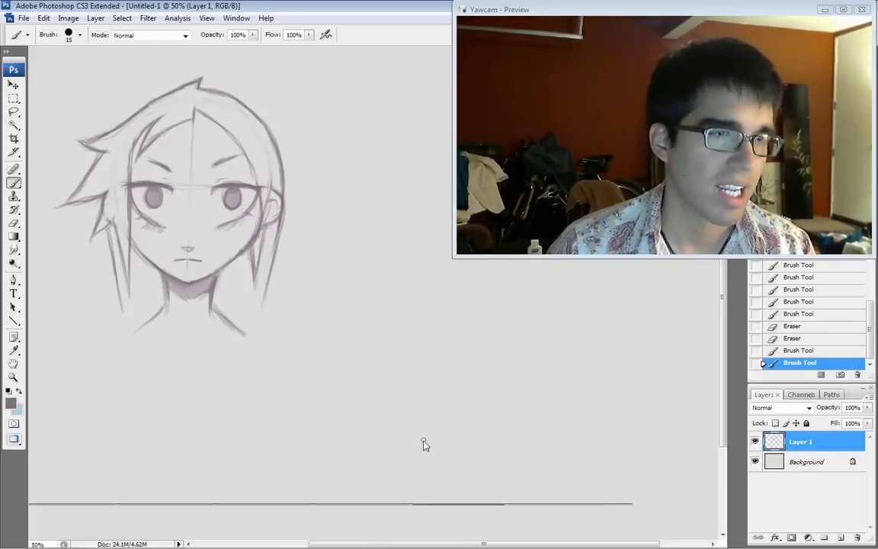
pyautogui.moveTo(414, 435); pyautogui.dragTo(432, 449)
pyautogui.moveTo(400, 421); pyautogui.dragTo(433, 451)
pyautogui.moveTo(402, 423); pyautogui.dragTo(439, 452)
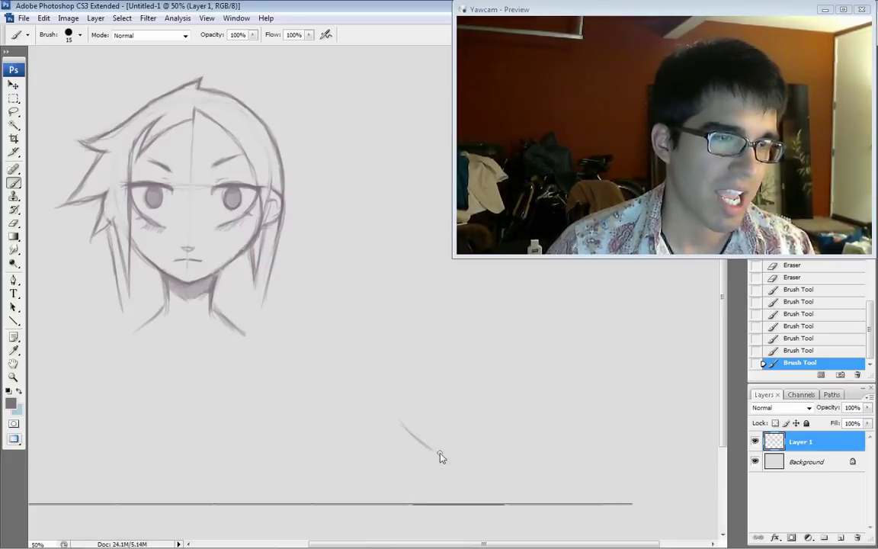
pyautogui.moveTo(402, 423); pyautogui.dragTo(437, 453)
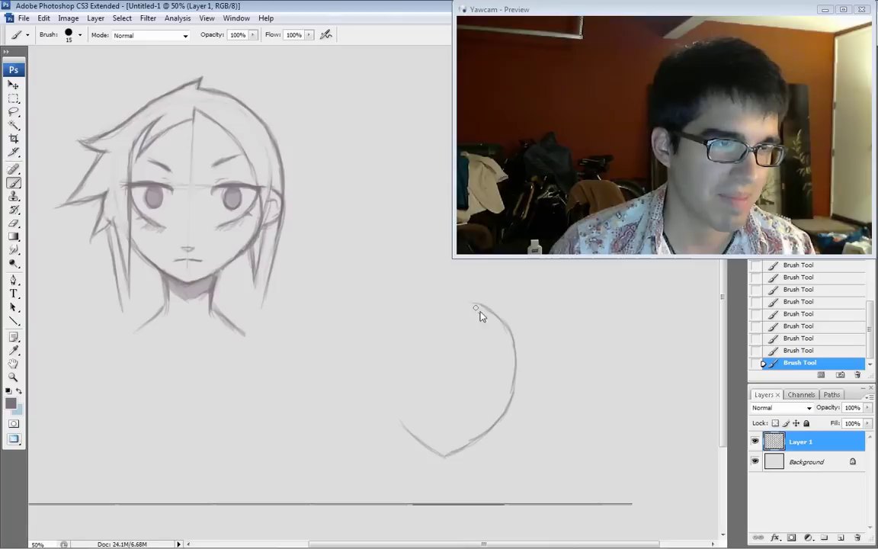
pyautogui.moveTo(475, 308); pyautogui.dragTo(452, 298)
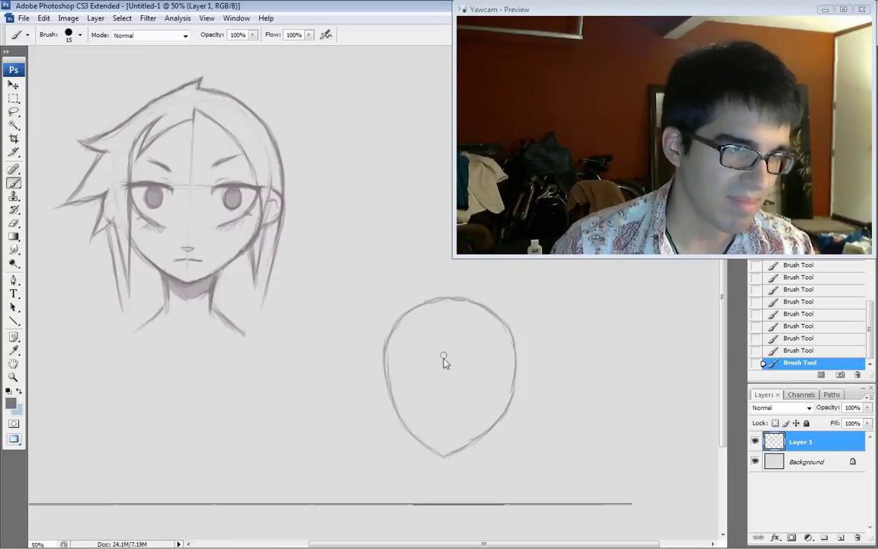
pyautogui.moveTo(416, 423); pyautogui.dragTo(421, 434)
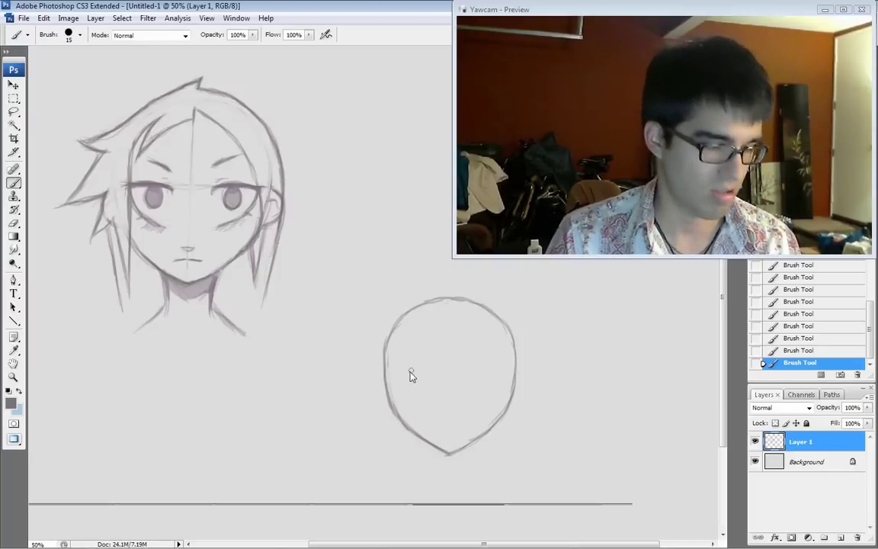
# Draw a horizontal eye line and a vertical centre line across the new head.
pyautogui.moveTo(381, 374); pyautogui.dragTo(513, 371)
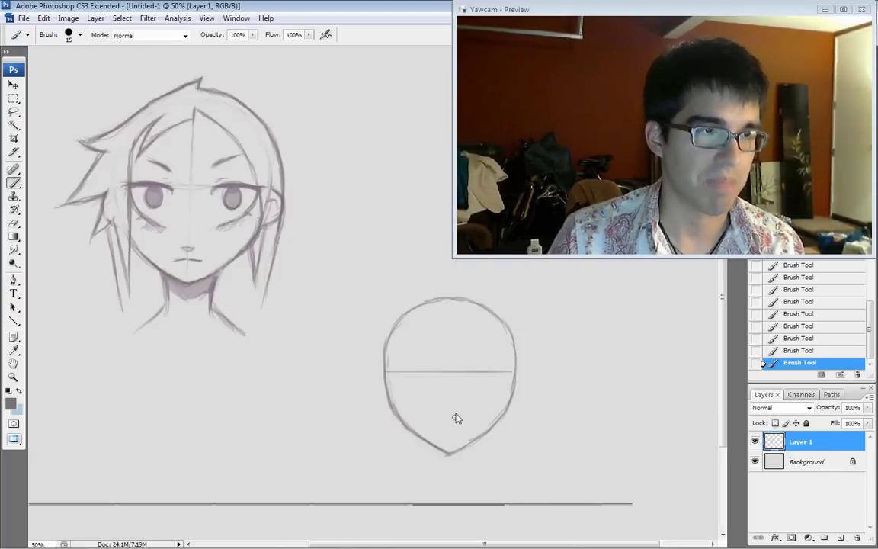
pyautogui.click(772, 351)
pyautogui.moveTo(385, 374); pyautogui.dragTo(501, 373)
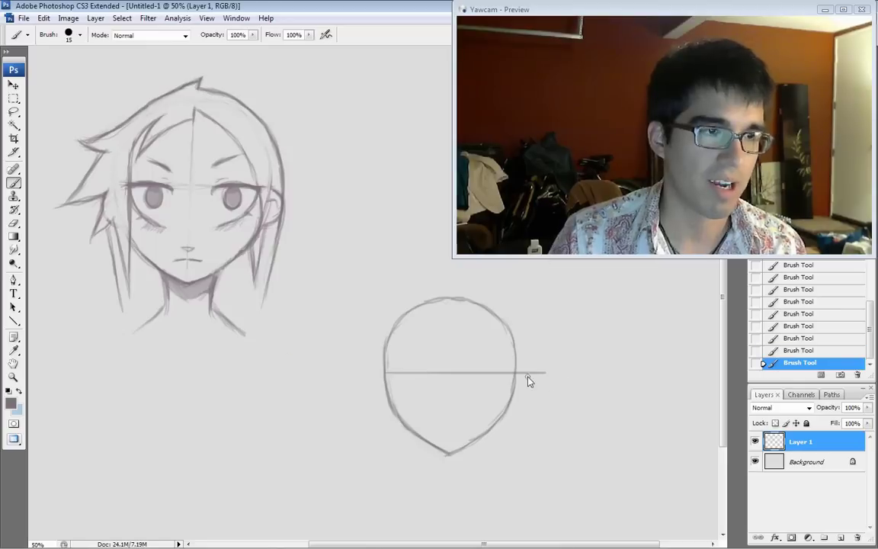
pyautogui.hotkey('ctrl', 'z')
pyautogui.moveTo(387, 374); pyautogui.dragTo(534, 375)
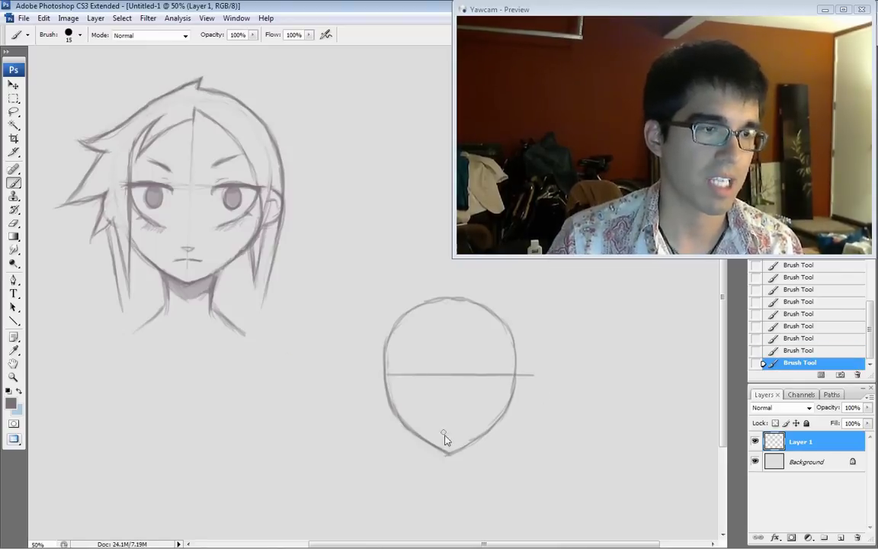
pyautogui.moveTo(449, 438); pyautogui.dragTo(454, 346)
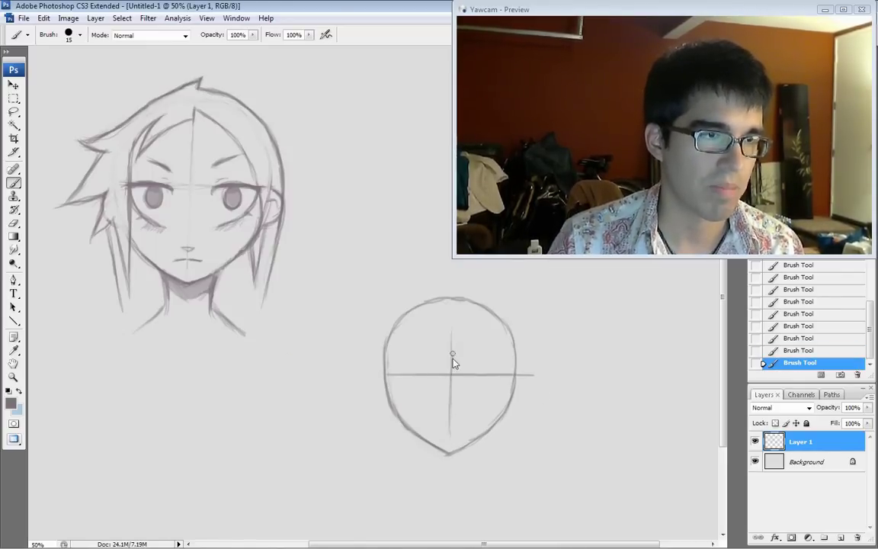
pyautogui.moveTo(451, 410); pyautogui.dragTo(453, 295)
pyautogui.moveTo(452, 440); pyautogui.dragTo(451, 333)
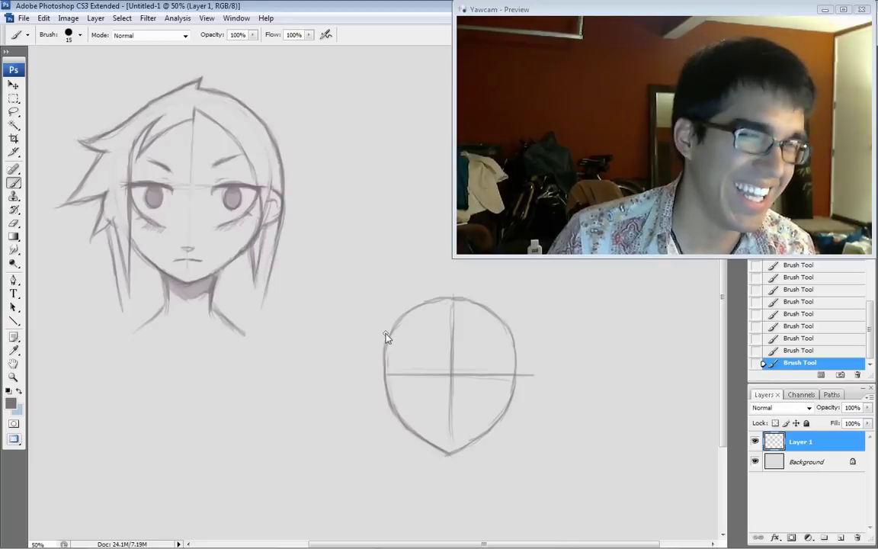
# Erase the eye line's overshoot beyond the new head's right side and redraw that edge.
pyautogui.moveTo(529, 369); pyautogui.dragTo(503, 369)
pyautogui.moveTo(503, 369)
pyautogui.mouseDown()
pyautogui.moveTo(491, 367)
pyautogui.moveTo(519, 355)
pyautogui.mouseUp()
pyautogui.moveTo(520, 356); pyautogui.dragTo(516, 386)
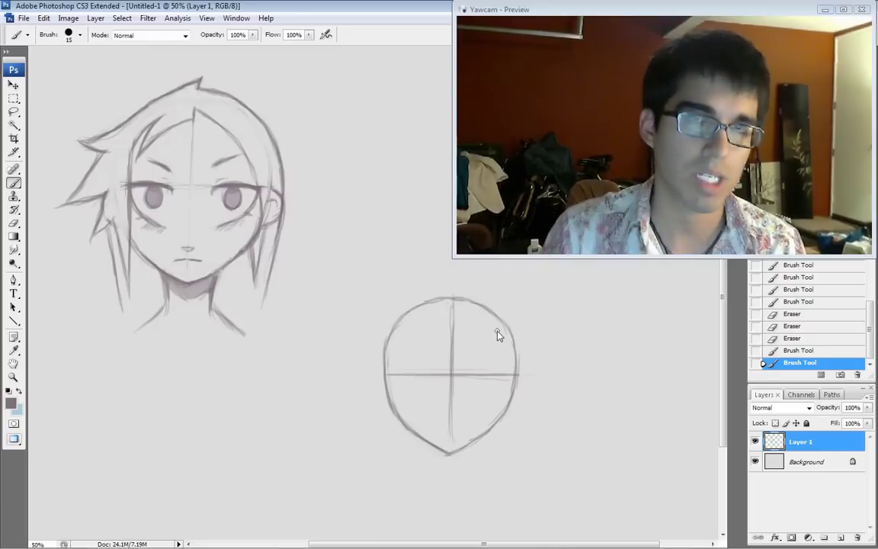
# Sketch the upper lids and curved outer edges of both eyes along the new head's eye line.
pyautogui.moveTo(487, 372); pyautogui.dragTo(509, 375)
pyautogui.moveTo(466, 372)
pyautogui.mouseDown()
pyautogui.moveTo(510, 375)
pyautogui.moveTo(476, 380)
pyautogui.moveTo(505, 377)
pyautogui.moveTo(477, 405)
pyautogui.mouseUp()
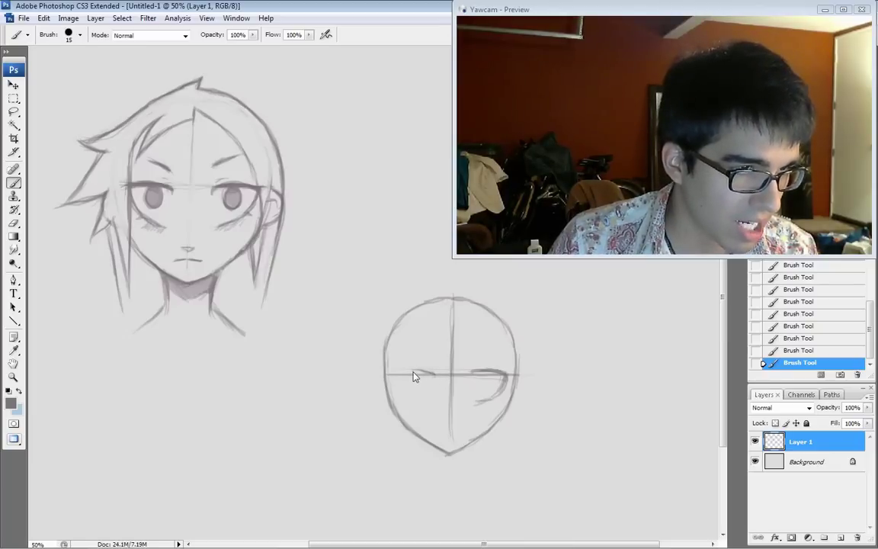
pyautogui.moveTo(415, 373); pyautogui.dragTo(414, 388)
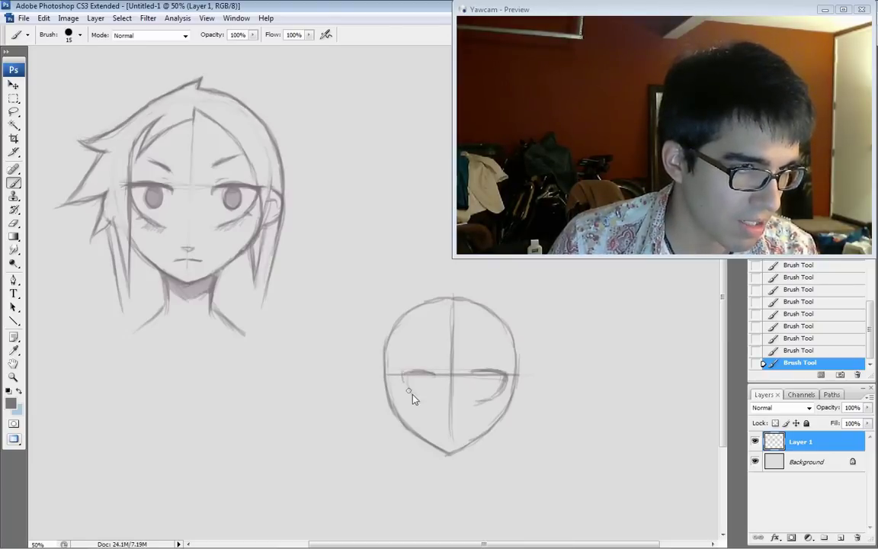
# Shift the sketch layer up and to the left to make room around the new head.
pyautogui.click(13, 85)
pyautogui.moveTo(386, 392); pyautogui.dragTo(299, 310)
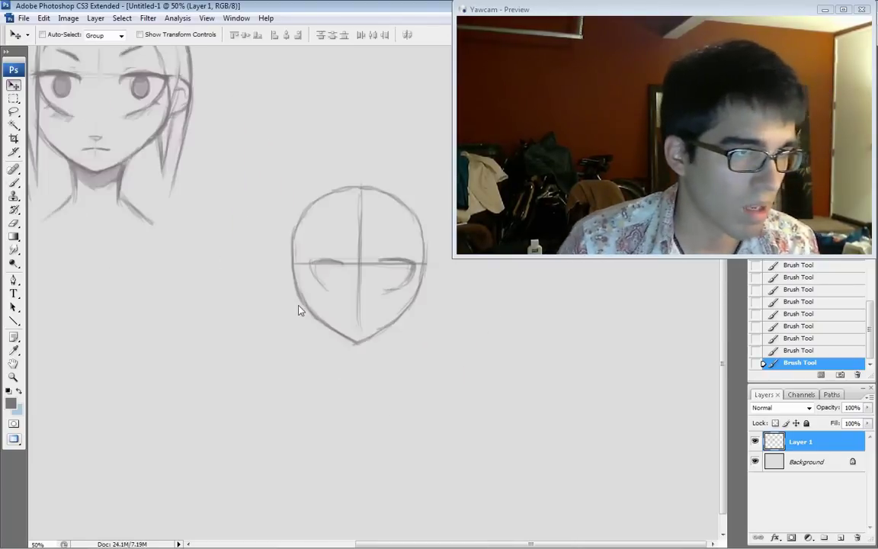
pyautogui.scroll(-2, 299, 310)
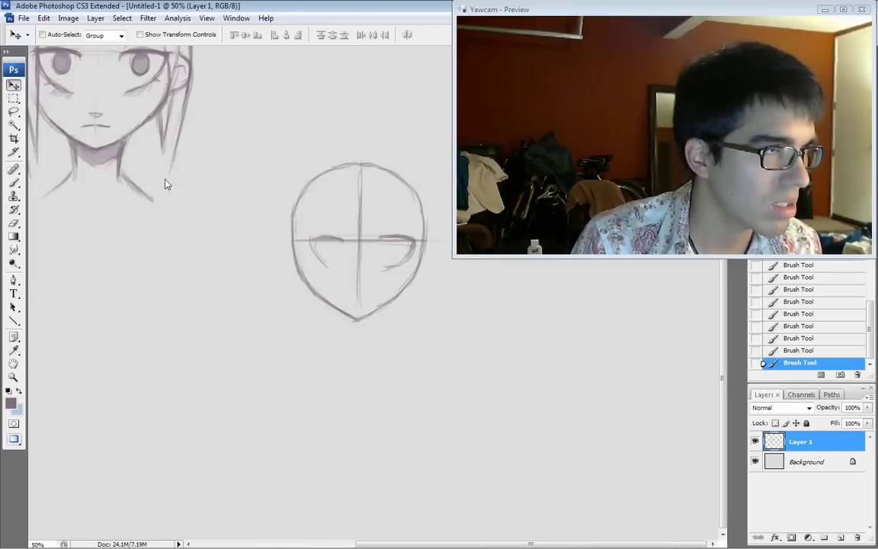
pyautogui.moveTo(317, 272)
pyautogui.mouseDown()
pyautogui.moveTo(209, 224)
pyautogui.moveTo(218, 240)
pyautogui.moveTo(232, 237)
pyautogui.mouseUp()
# Refine and darken the upper lids and lower outer curves of both eyes with the brush.
pyautogui.press('b')
pyautogui.moveTo(211, 219); pyautogui.dragTo(224, 234)
pyautogui.moveTo(210, 211)
pyautogui.mouseDown()
pyautogui.moveTo(220, 228)
pyautogui.moveTo(220, 212)
pyautogui.mouseUp()
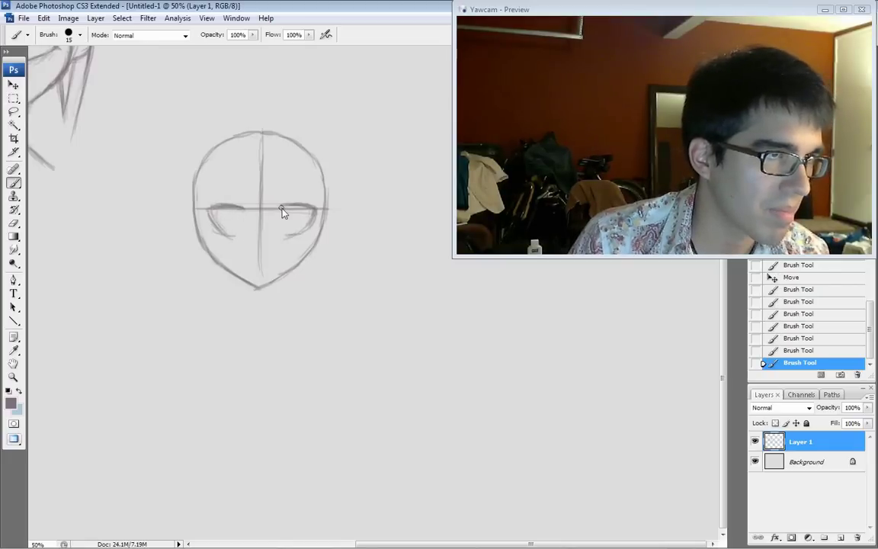
pyautogui.moveTo(281, 207)
pyautogui.mouseDown()
pyautogui.moveTo(313, 210)
pyautogui.moveTo(296, 236)
pyautogui.mouseUp()
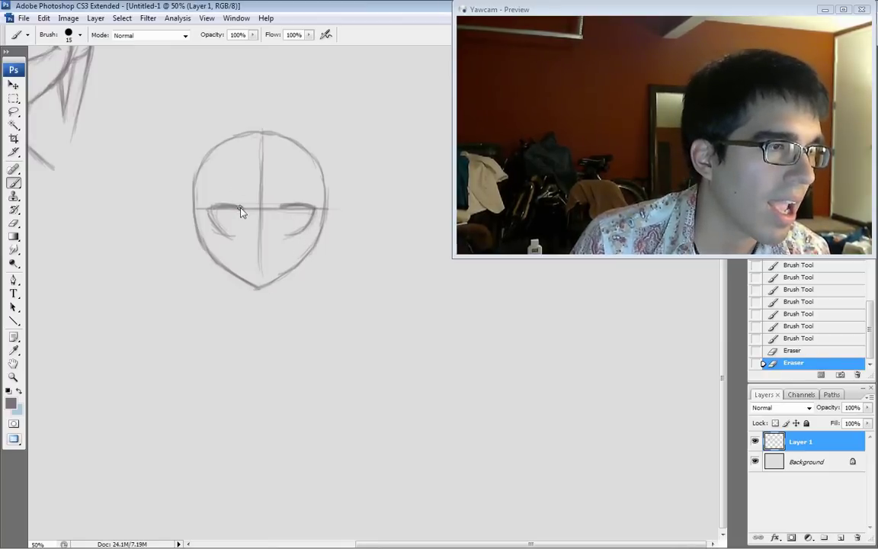
pyautogui.moveTo(241, 207)
pyautogui.mouseDown()
pyautogui.moveTo(212, 208)
pyautogui.moveTo(218, 224)
pyautogui.mouseUp()
pyautogui.moveTo(212, 210); pyautogui.dragTo(237, 238)
pyautogui.moveTo(218, 226)
pyautogui.mouseDown()
pyautogui.moveTo(234, 236)
pyautogui.moveTo(225, 233)
pyautogui.mouseUp()
pyautogui.moveTo(216, 224); pyautogui.dragTo(229, 236)
# Shade in both irises and add angled eyebrows slanting down toward the centre line.
pyautogui.moveTo(290, 218); pyautogui.dragTo(293, 214)
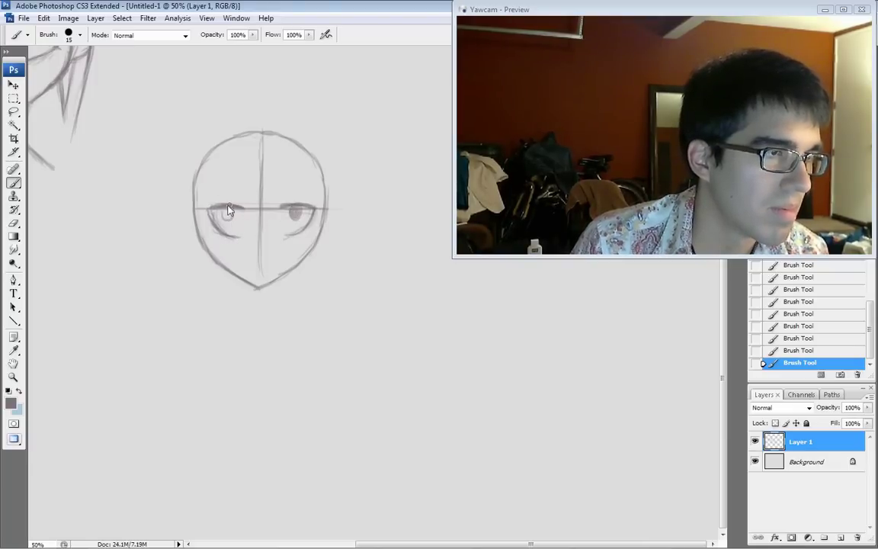
pyautogui.moveTo(228, 218); pyautogui.dragTo(231, 214)
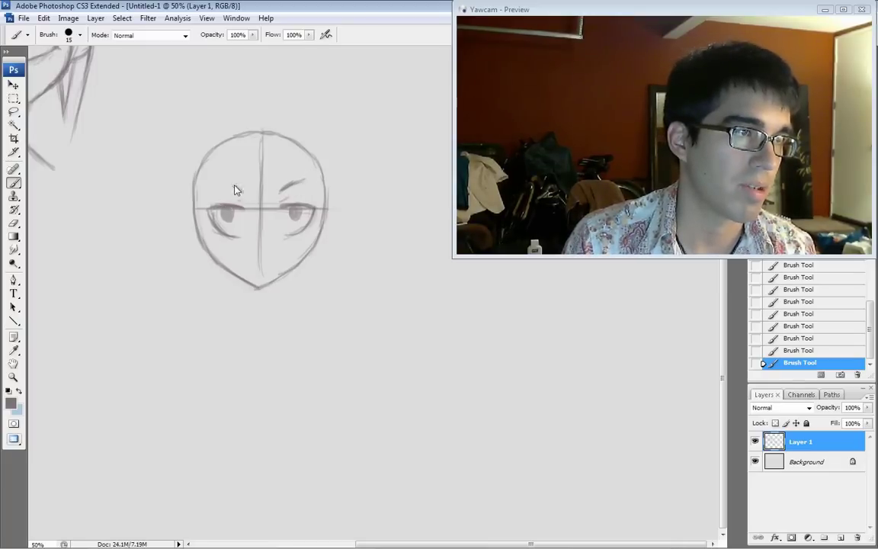
pyautogui.moveTo(225, 185); pyautogui.dragTo(234, 191)
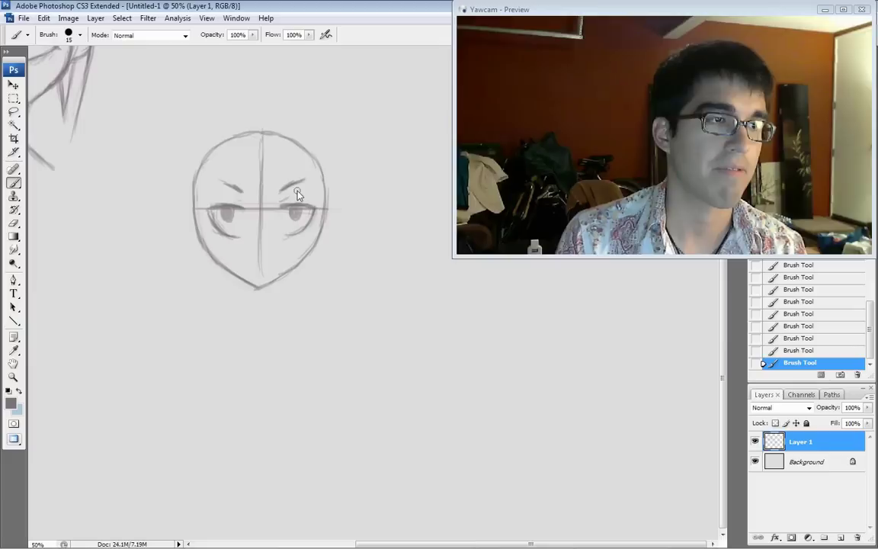
pyautogui.moveTo(296, 189); pyautogui.dragTo(313, 165)
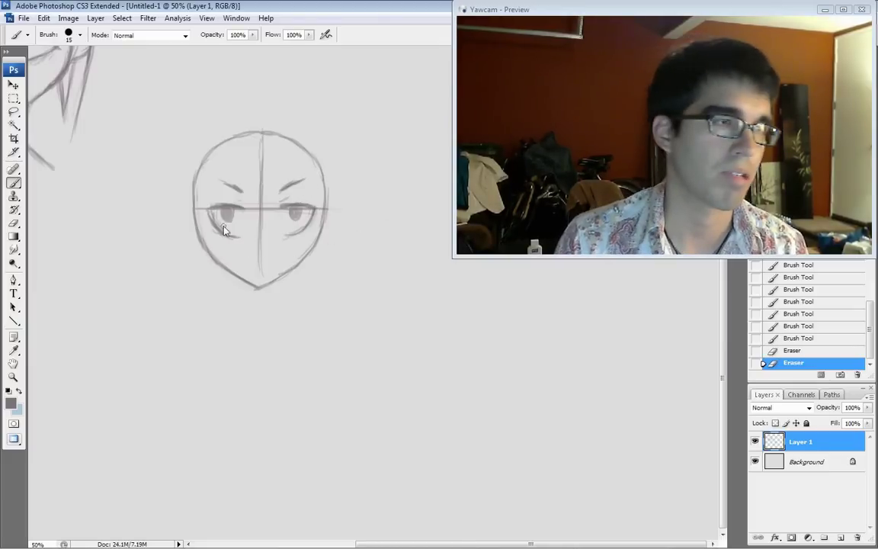
# Clean up the lower eye curves, redarken the lids and lighten the guidelines between and below the eyes.
pyautogui.moveTo(217, 219); pyautogui.dragTo(227, 234)
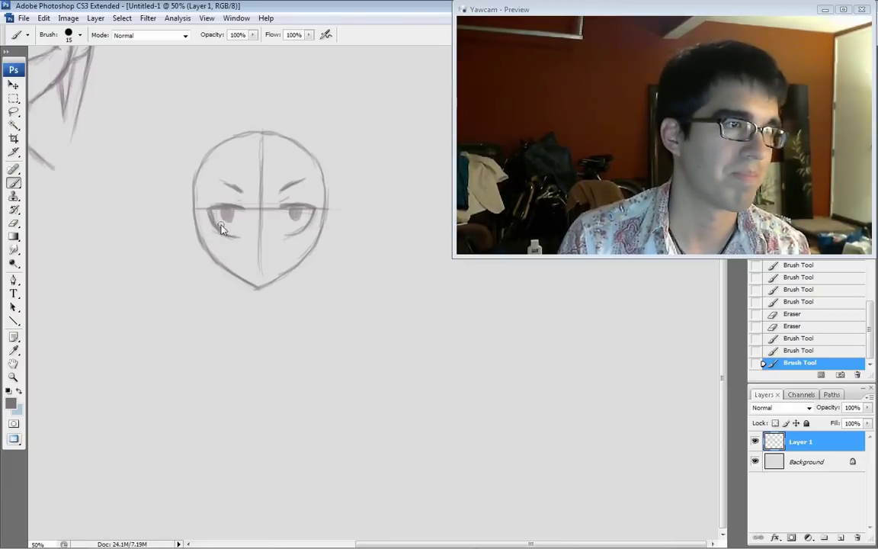
pyautogui.moveTo(218, 221); pyautogui.dragTo(222, 226)
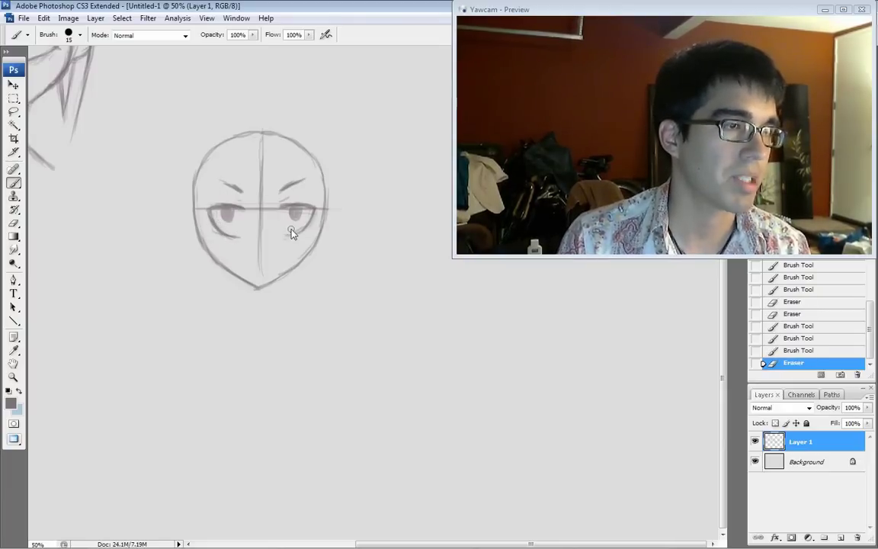
pyautogui.moveTo(292, 231); pyautogui.dragTo(311, 234)
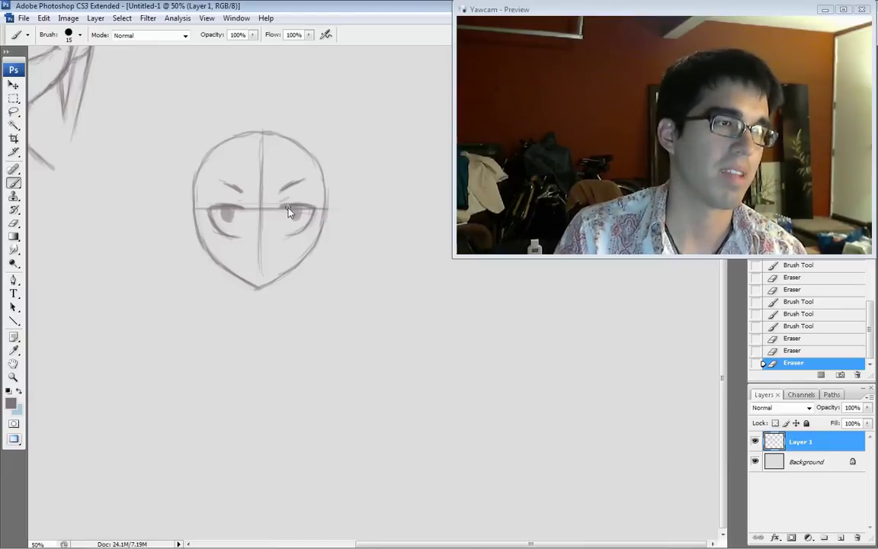
pyautogui.moveTo(289, 207); pyautogui.dragTo(297, 210)
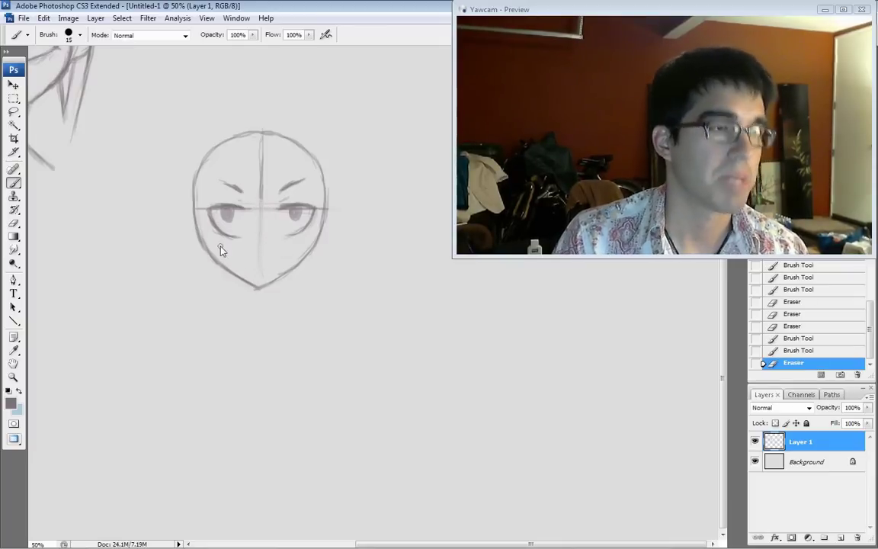
# Draw a small shaded nose tip low on the face's centre line, erasing around it to refine its shape.
pyautogui.moveTo(258, 261); pyautogui.dragTo(266, 262)
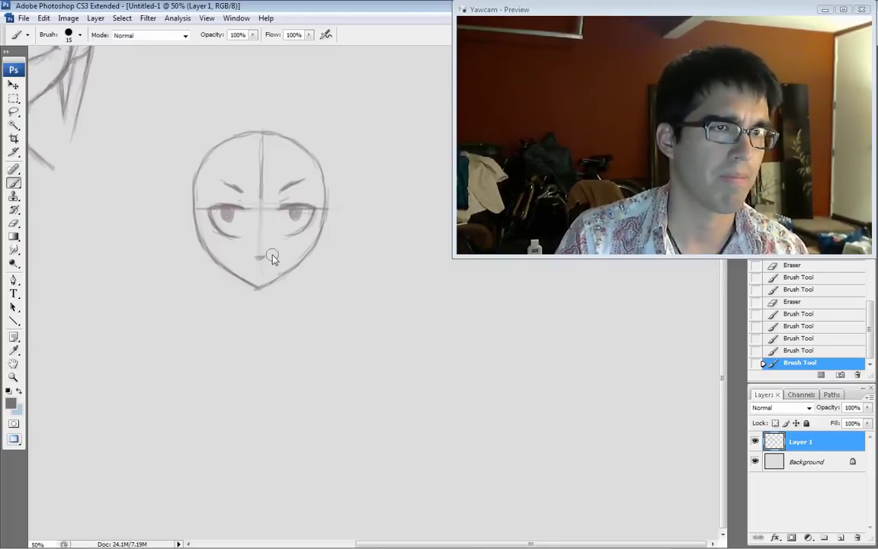
pyautogui.moveTo(261, 264); pyautogui.dragTo(265, 263)
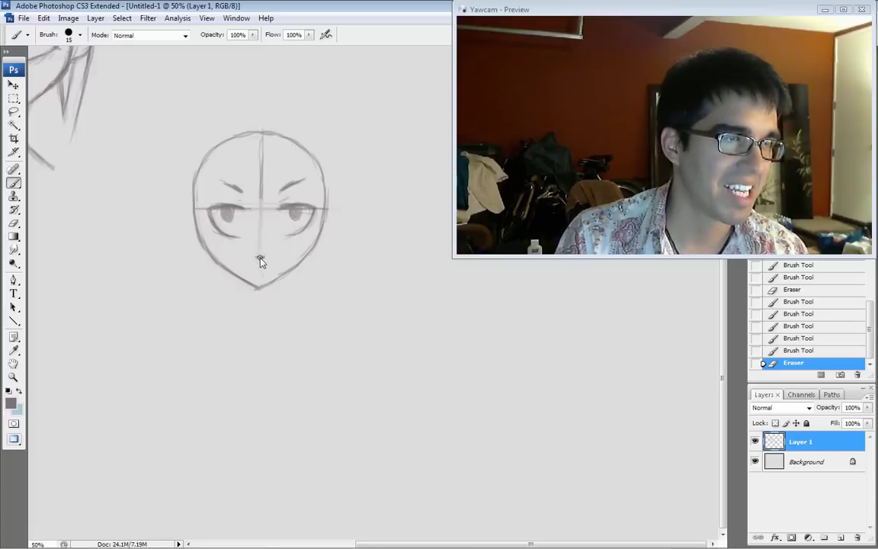
pyautogui.moveTo(260, 259); pyautogui.dragTo(283, 268)
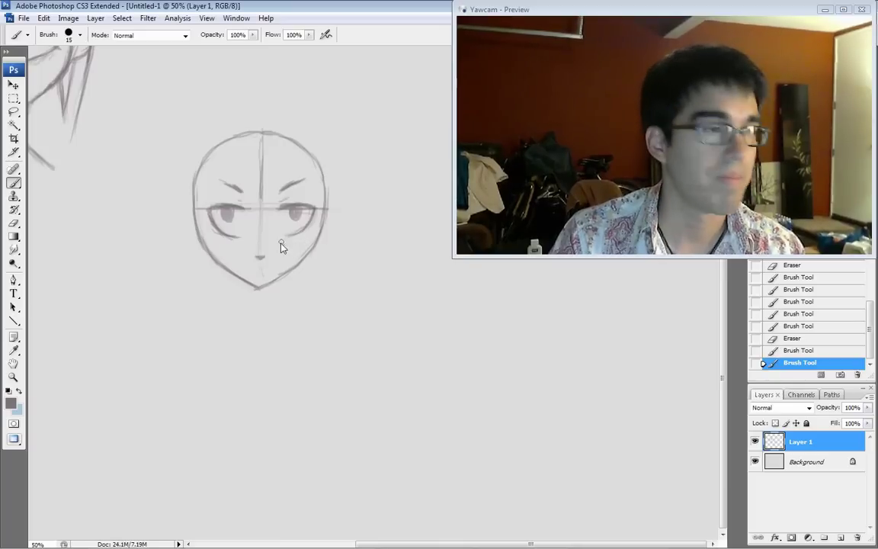
# Draw a small, slightly frowning mouth between the nose and chin and touch up the nose tip.
pyautogui.moveTo(263, 269); pyautogui.dragTo(256, 273)
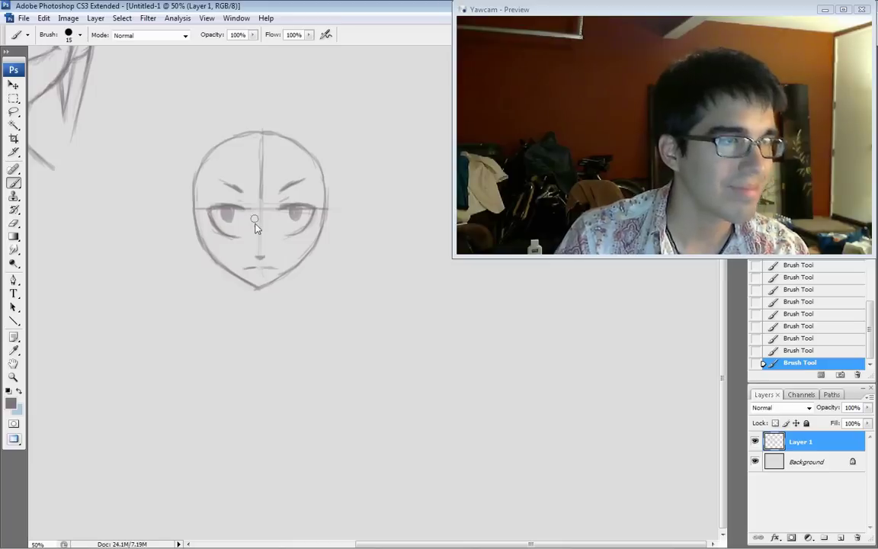
pyautogui.moveTo(242, 269)
pyautogui.mouseDown()
pyautogui.moveTo(273, 269)
pyautogui.moveTo(259, 256)
pyautogui.moveTo(260, 266)
pyautogui.moveTo(273, 266)
pyautogui.mouseUp()
pyautogui.moveTo(247, 269); pyautogui.dragTo(263, 259)
pyautogui.moveTo(257, 259); pyautogui.dragTo(262, 259)
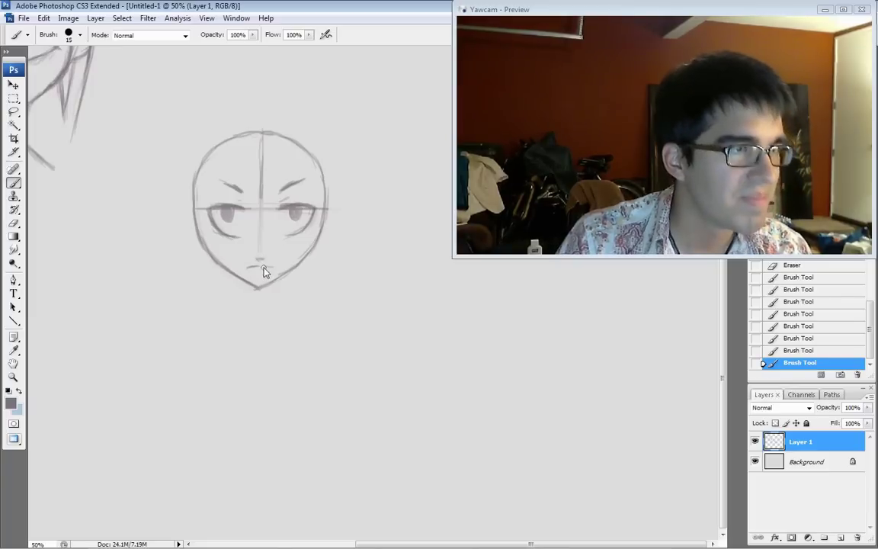
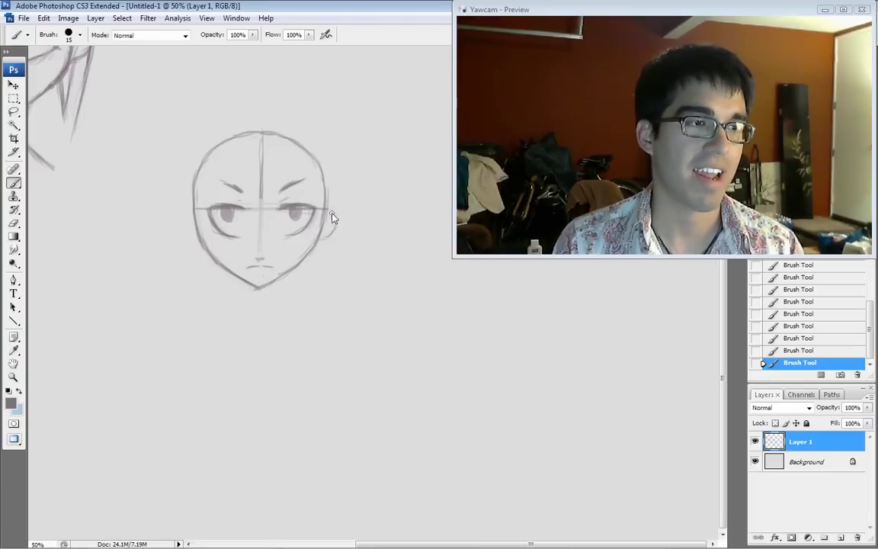
# Sketch rounded ears on both sides of the head, from the eye line down to nose level.
pyautogui.moveTo(333, 233); pyautogui.dragTo(328, 210)
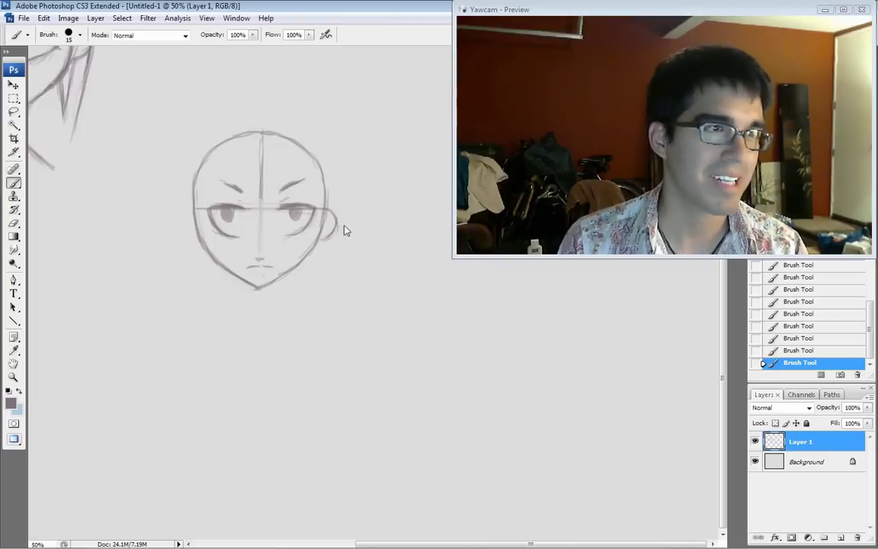
pyautogui.moveTo(340, 231); pyautogui.dragTo(332, 214)
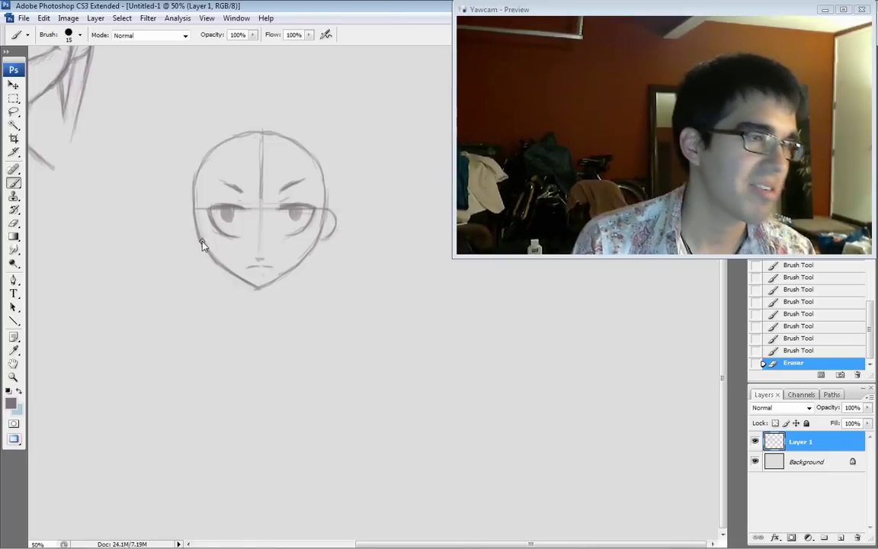
pyautogui.moveTo(186, 231)
pyautogui.mouseDown()
pyautogui.moveTo(191, 207)
pyautogui.moveTo(192, 241)
pyautogui.mouseUp()
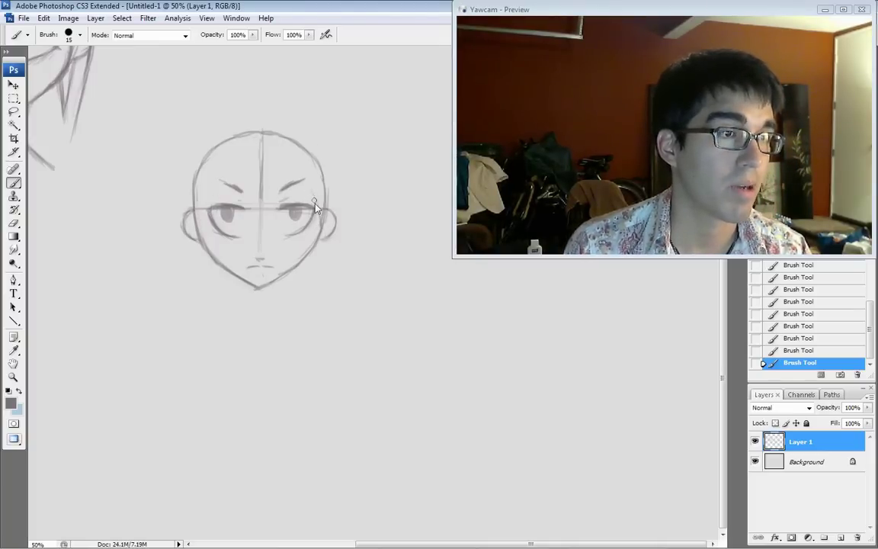
# Sketch a centre-parted hairline framing the face, with long pointed locks hanging down beside both cheeks.
pyautogui.moveTo(292, 163); pyautogui.dragTo(313, 202)
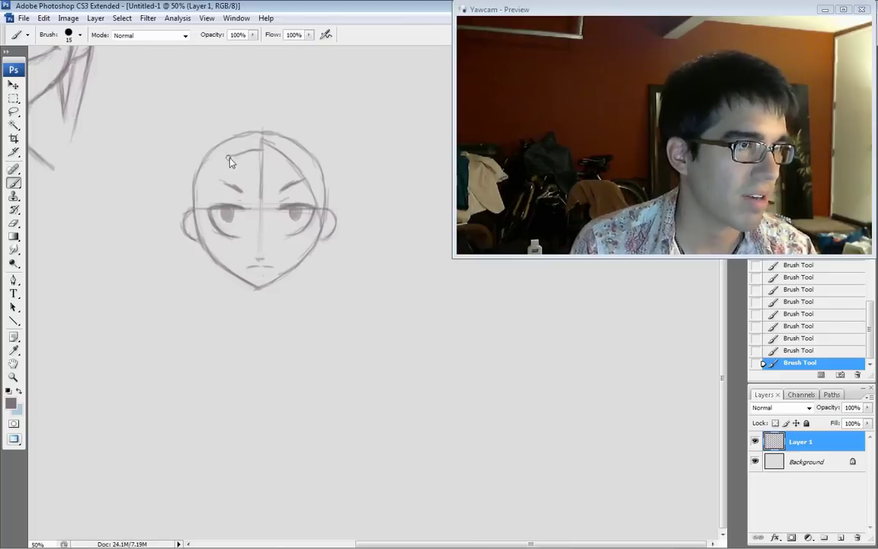
pyautogui.moveTo(227, 157)
pyautogui.mouseDown()
pyautogui.moveTo(215, 175)
pyautogui.moveTo(218, 155)
pyautogui.moveTo(204, 195)
pyautogui.moveTo(207, 225)
pyautogui.mouseUp()
pyautogui.moveTo(211, 260); pyautogui.dragTo(212, 295)
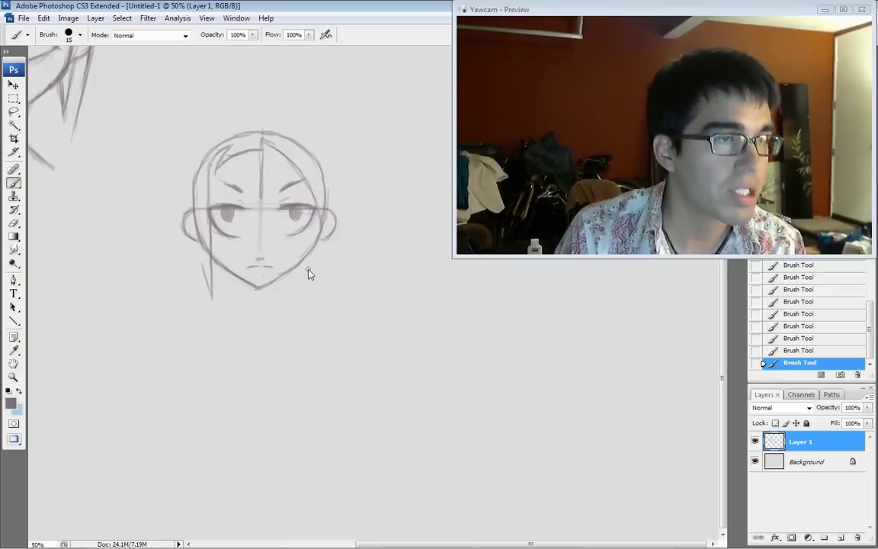
pyautogui.moveTo(314, 288); pyautogui.dragTo(308, 253)
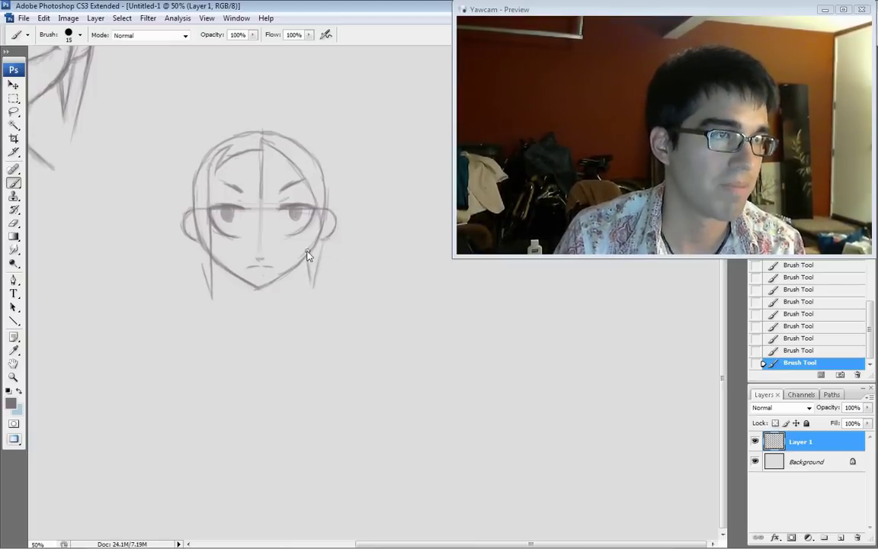
pyautogui.moveTo(206, 286); pyautogui.dragTo(211, 297)
pyautogui.moveTo(196, 238); pyautogui.dragTo(203, 265)
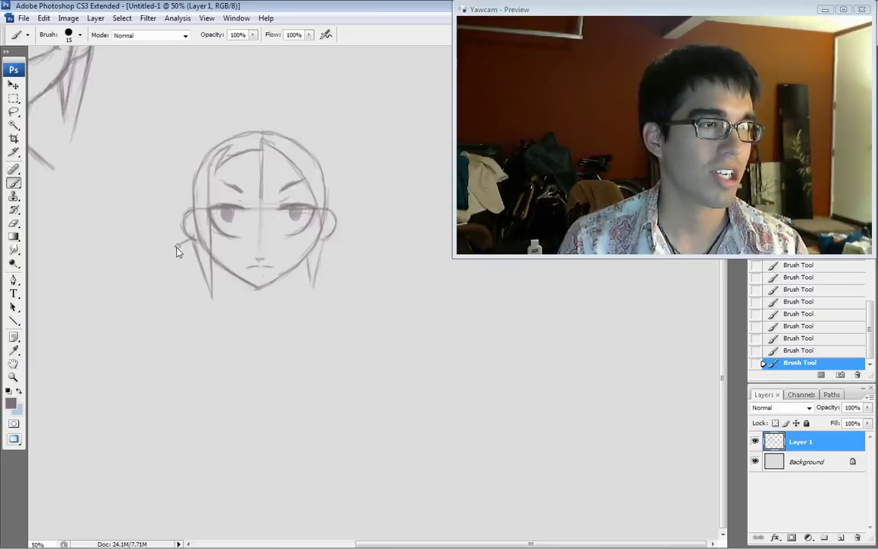
# Draw spiky tufts flicking outward from the head's left side and carry the hair outline up to a pointed tip at the crown.
pyautogui.moveTo(171, 252); pyautogui.dragTo(186, 230)
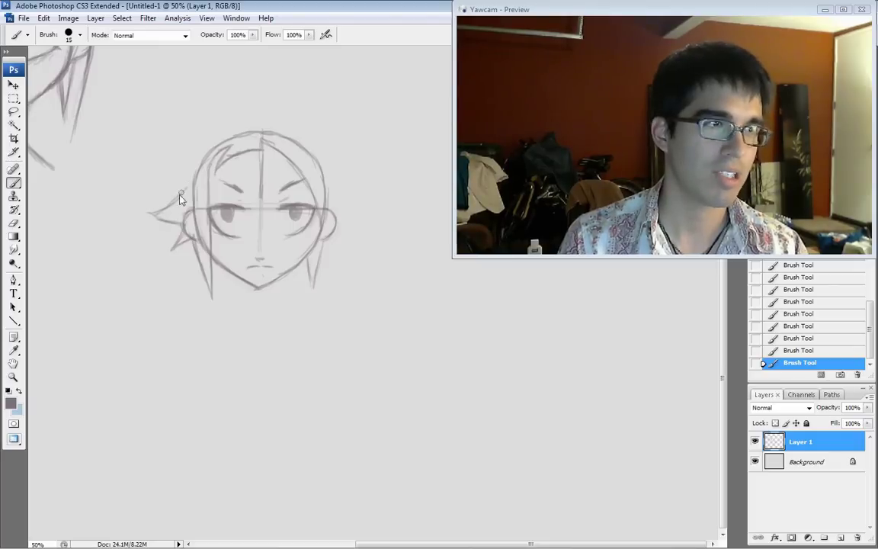
pyautogui.moveTo(179, 179)
pyautogui.mouseDown()
pyautogui.moveTo(162, 174)
pyautogui.moveTo(223, 141)
pyautogui.mouseUp()
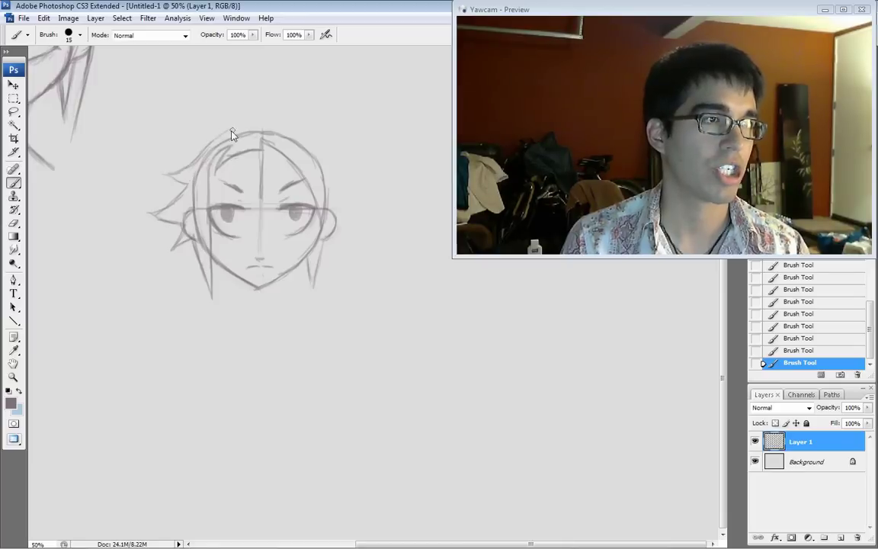
pyautogui.moveTo(212, 147)
pyautogui.mouseDown()
pyautogui.moveTo(270, 117)
pyautogui.moveTo(265, 128)
pyautogui.moveTo(234, 132)
pyautogui.mouseUp()
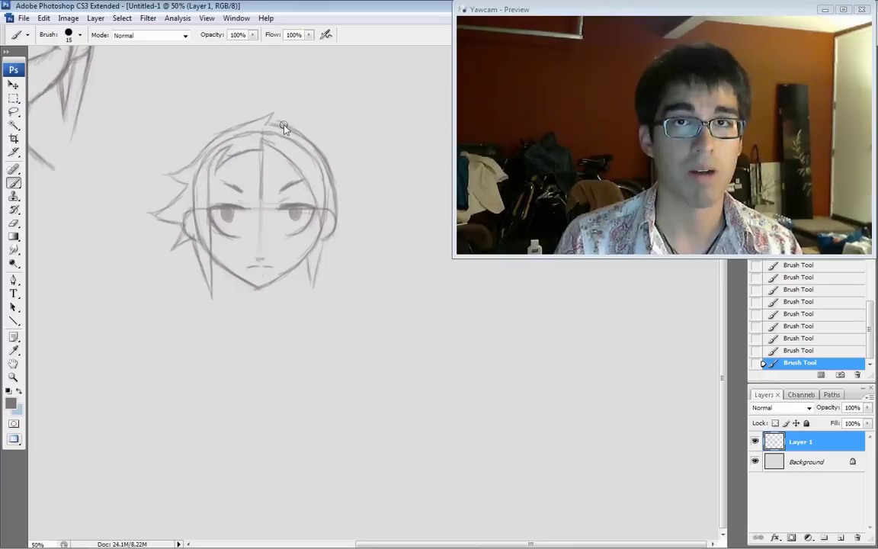
# Lighten and redraw the right outer hair contour from crown to ear, and extend the side locks on both sides below chin level.
pyautogui.moveTo(324, 193)
pyautogui.mouseDown()
pyautogui.moveTo(332, 195)
pyautogui.moveTo(332, 177)
pyautogui.moveTo(279, 125)
pyautogui.mouseUp()
pyautogui.moveTo(279, 125); pyautogui.dragTo(309, 165)
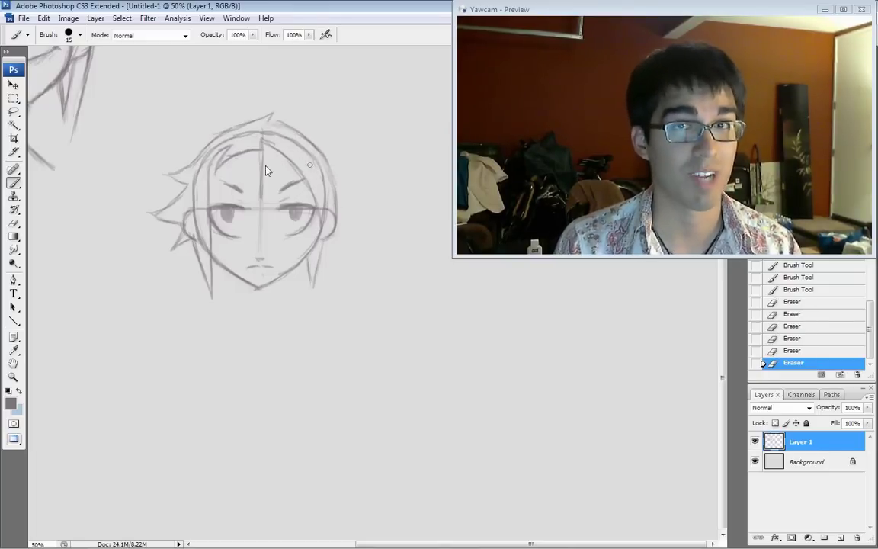
pyautogui.moveTo(333, 227); pyautogui.dragTo(328, 159)
pyautogui.moveTo(325, 157); pyautogui.dragTo(336, 202)
pyautogui.moveTo(330, 168)
pyautogui.mouseDown()
pyautogui.moveTo(294, 129)
pyautogui.moveTo(314, 144)
pyautogui.mouseUp()
pyautogui.moveTo(313, 143); pyautogui.dragTo(273, 123)
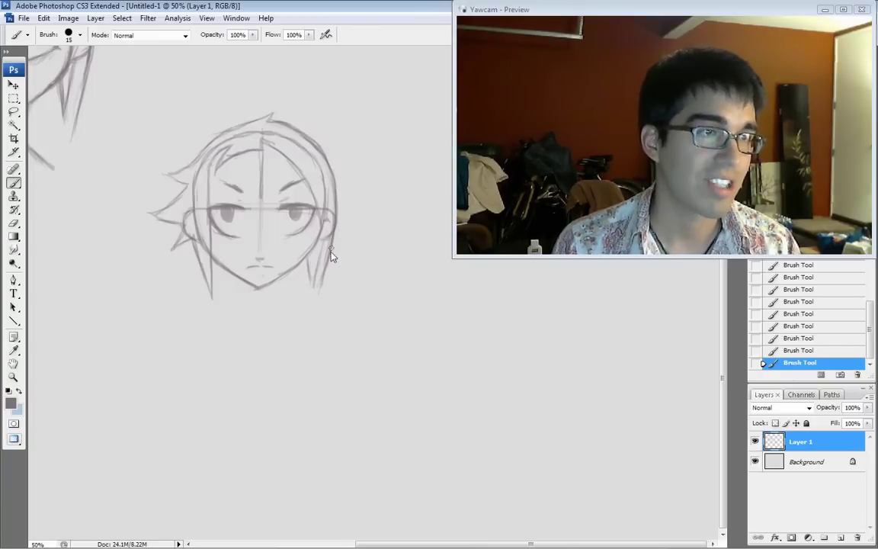
pyautogui.moveTo(335, 221); pyautogui.dragTo(314, 313)
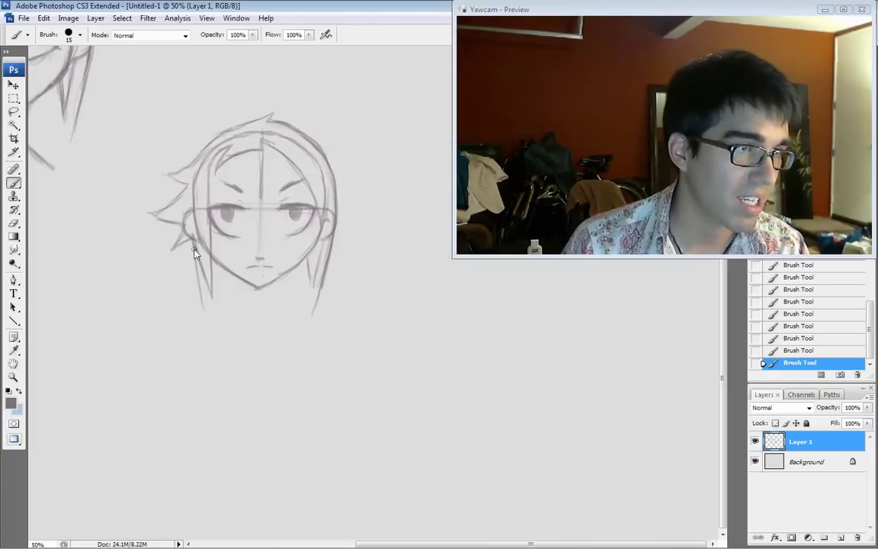
pyautogui.moveTo(181, 257); pyautogui.dragTo(200, 310)
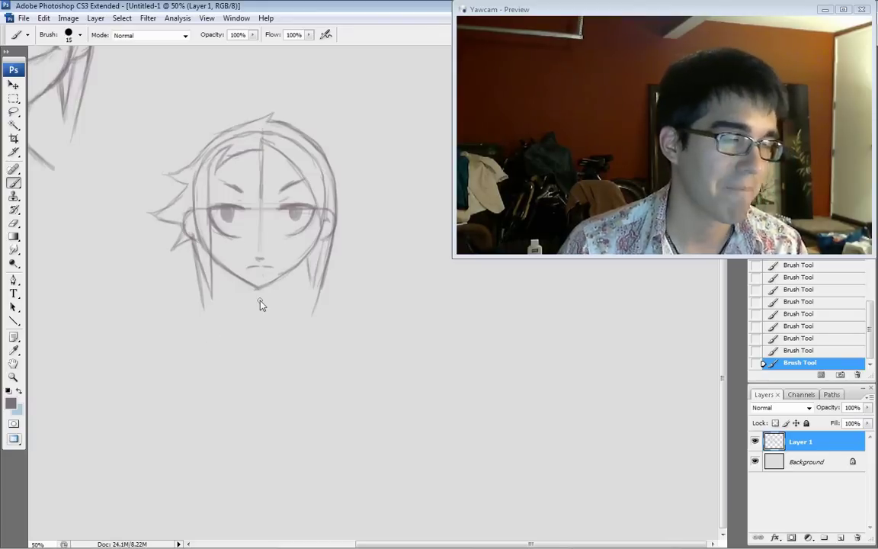
# Round off the pointed chin and darken the lower jawline on both sides.
pyautogui.moveTo(255, 291)
pyautogui.mouseDown()
pyautogui.moveTo(274, 293)
pyautogui.moveTo(256, 286)
pyautogui.mouseUp()
pyautogui.moveTo(244, 279); pyautogui.dragTo(265, 286)
pyautogui.moveTo(258, 288); pyautogui.dragTo(297, 267)
pyautogui.moveTo(281, 275); pyautogui.dragTo(298, 266)
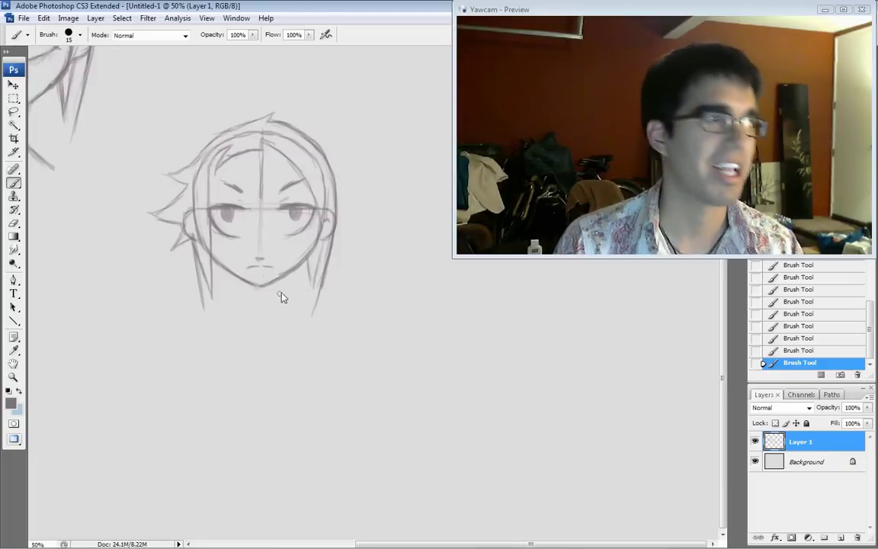
# Draw the neck below the jaw, flaring toward the shoulders, with a V-shaped neckline beneath it.
pyautogui.moveTo(241, 282); pyautogui.dragTo(242, 299)
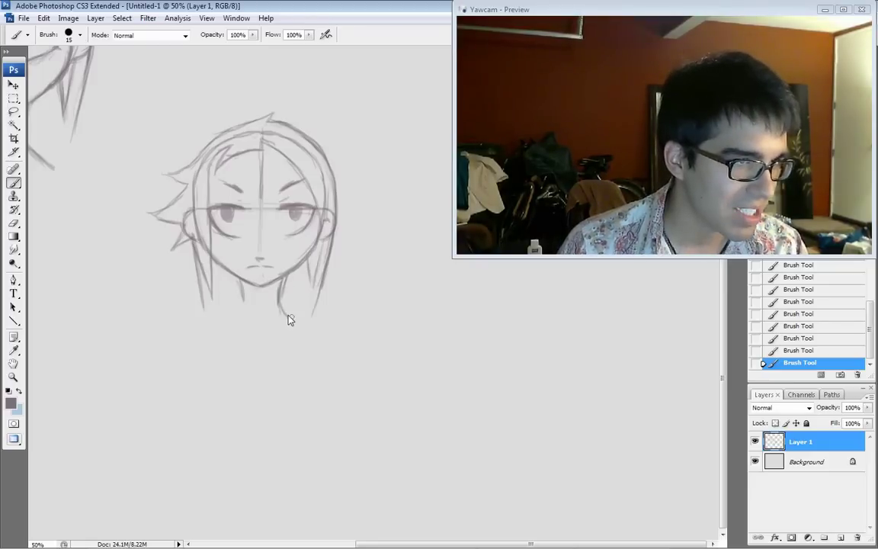
pyautogui.moveTo(241, 300)
pyautogui.mouseDown()
pyautogui.moveTo(218, 327)
pyautogui.moveTo(244, 326)
pyautogui.moveTo(259, 341)
pyautogui.mouseUp()
pyautogui.moveTo(293, 309); pyautogui.dragTo(261, 344)
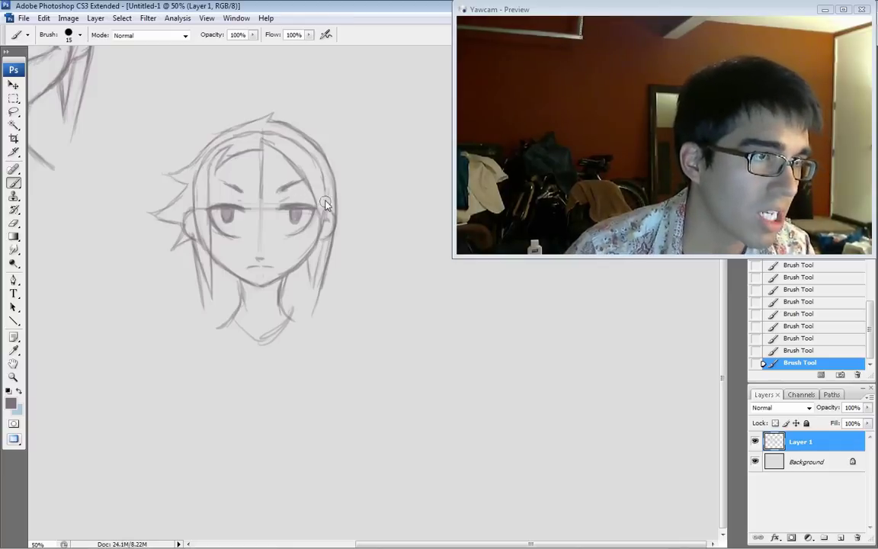
# Erase the original skull outline inside the hair and the left ear covered by the spiky tufts.
pyautogui.moveTo(327, 201)
pyautogui.mouseDown()
pyautogui.moveTo(322, 176)
pyautogui.moveTo(298, 147)
pyautogui.moveTo(260, 129)
pyautogui.mouseUp()
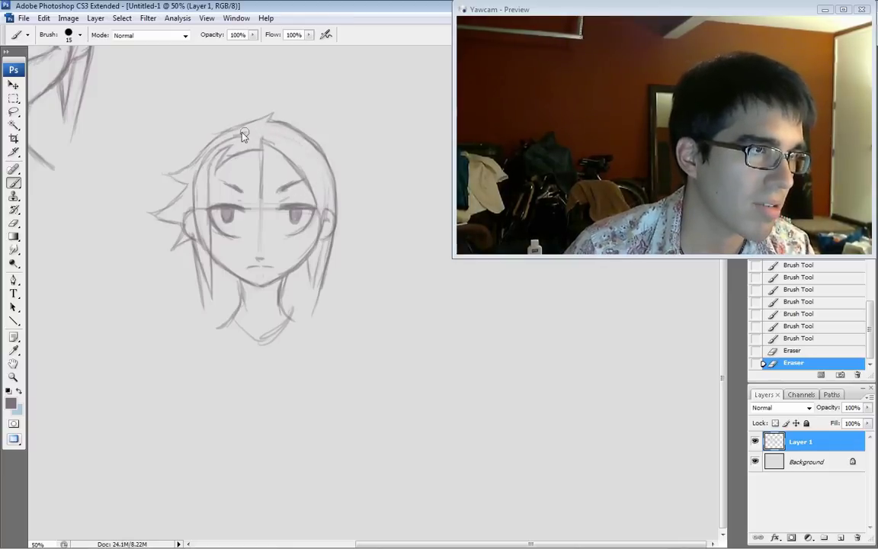
pyautogui.moveTo(184, 156); pyautogui.dragTo(186, 172)
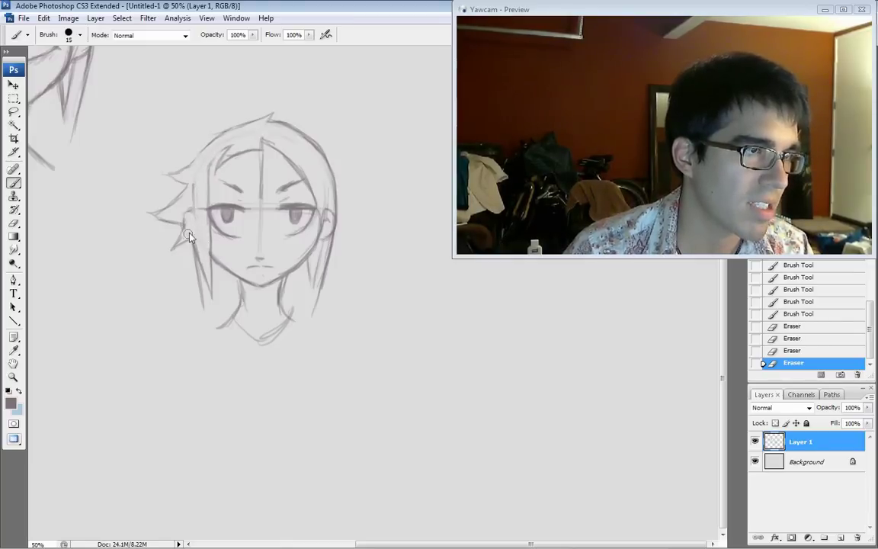
pyautogui.moveTo(186, 173); pyautogui.dragTo(181, 181)
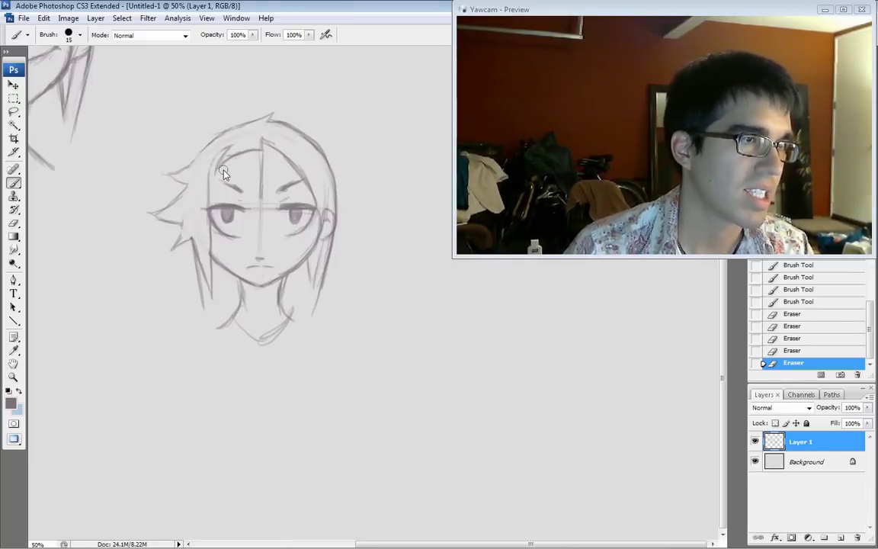
# Darken the outlines of the left hair spikes and add a small oval hair clip at the upper left of the hairline.
pyautogui.moveTo(190, 249)
pyautogui.mouseDown()
pyautogui.moveTo(191, 237)
pyautogui.moveTo(172, 250)
pyautogui.moveTo(183, 224)
pyautogui.moveTo(162, 219)
pyautogui.mouseUp()
pyautogui.moveTo(172, 221); pyautogui.dragTo(153, 215)
pyautogui.moveTo(154, 215); pyautogui.dragTo(184, 190)
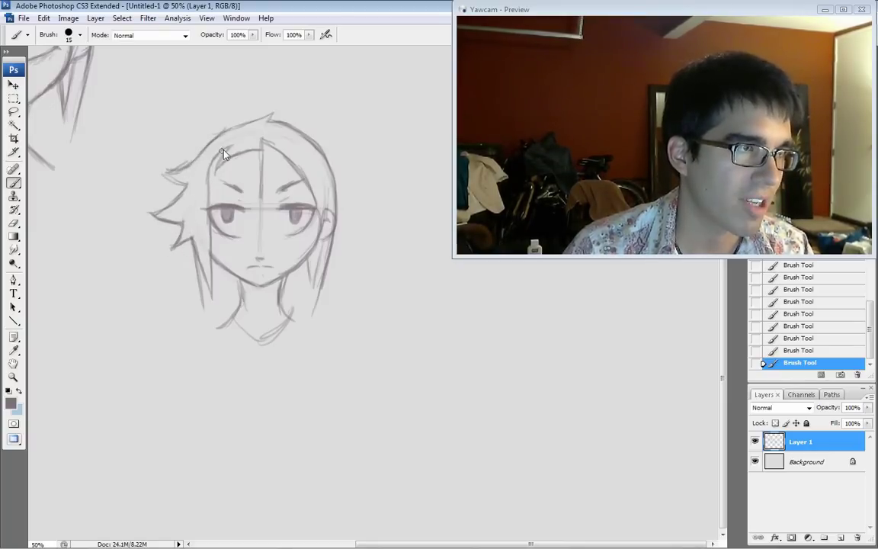
pyautogui.moveTo(220, 151); pyautogui.dragTo(236, 139)
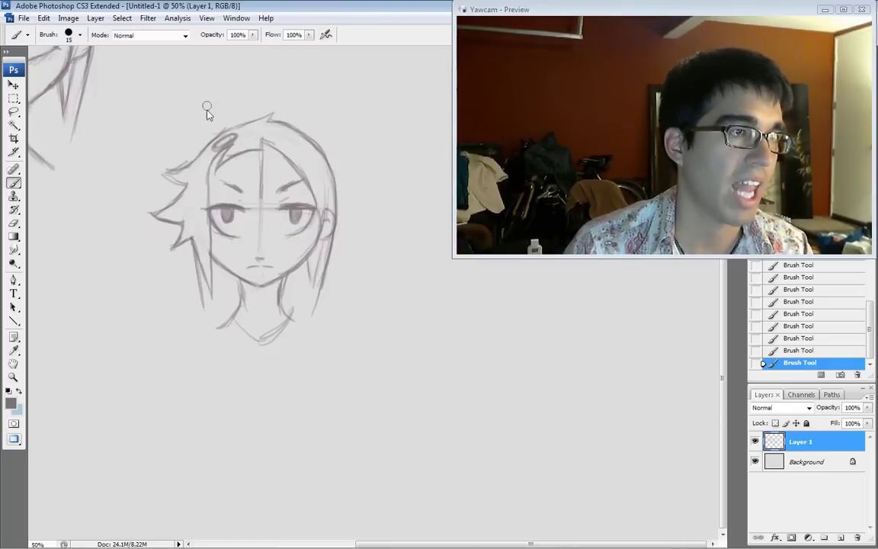
# Darken the right hairline down to the ear and erase stray lines along the inside of the right hair contour.
pyautogui.moveTo(224, 141)
pyautogui.mouseDown()
pyautogui.moveTo(224, 130)
pyautogui.moveTo(221, 156)
pyautogui.moveTo(263, 140)
pyautogui.moveTo(314, 190)
pyautogui.mouseUp()
pyautogui.moveTo(311, 183)
pyautogui.mouseDown()
pyautogui.moveTo(320, 221)
pyautogui.moveTo(323, 212)
pyautogui.mouseUp()
pyautogui.moveTo(326, 213); pyautogui.dragTo(325, 223)
pyautogui.moveTo(318, 206); pyautogui.dragTo(321, 220)
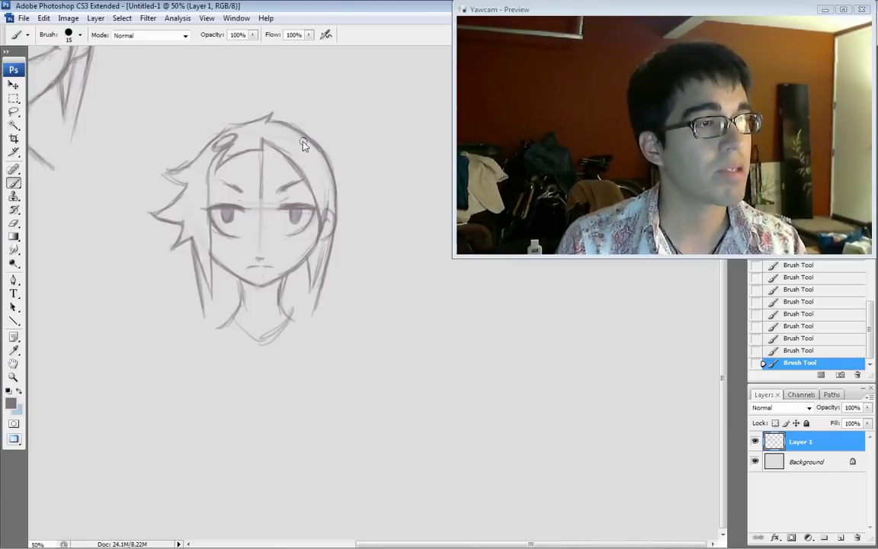
pyautogui.moveTo(302, 142); pyautogui.dragTo(312, 151)
pyautogui.moveTo(307, 144)
pyautogui.mouseDown()
pyautogui.moveTo(317, 155)
pyautogui.moveTo(304, 141)
pyautogui.mouseUp()
pyautogui.moveTo(305, 144)
pyautogui.mouseDown()
pyautogui.moveTo(295, 136)
pyautogui.moveTo(333, 165)
pyautogui.mouseUp()
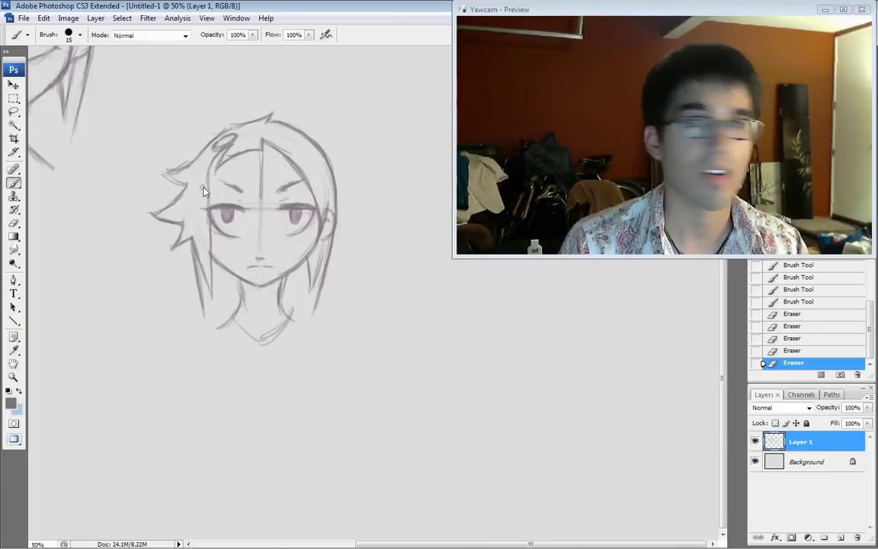
# Strengthen the upper left hair spike and the outer hair outline from it up toward the crown.
pyautogui.moveTo(183, 185); pyautogui.dragTo(186, 186)
pyautogui.moveTo(167, 176)
pyautogui.mouseDown()
pyautogui.moveTo(187, 185)
pyautogui.moveTo(180, 200)
pyautogui.mouseUp()
pyautogui.moveTo(186, 185)
pyautogui.mouseDown()
pyautogui.moveTo(168, 176)
pyautogui.moveTo(186, 185)
pyautogui.moveTo(195, 160)
pyautogui.moveTo(237, 125)
pyautogui.moveTo(246, 130)
pyautogui.mouseUp()
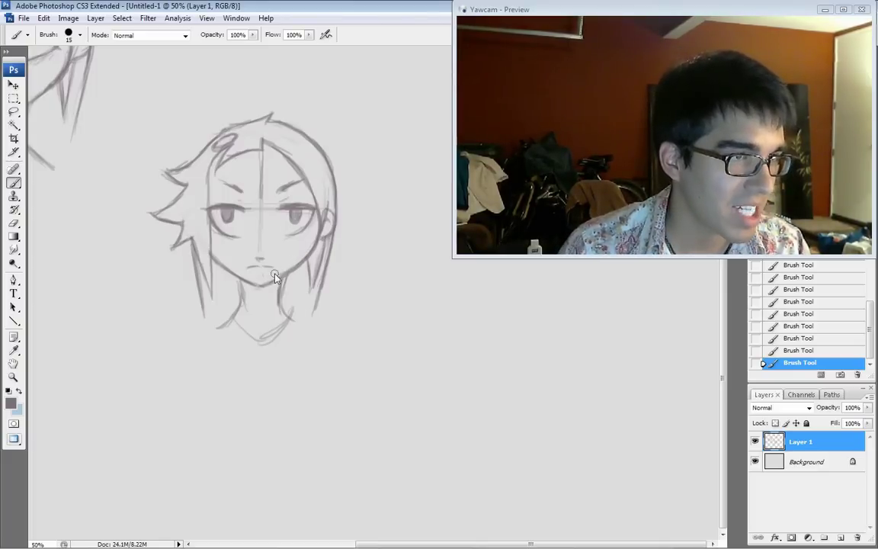
# Erase the remaining centre line and eye-level guideline from the face, cleaning around the mouth, nose and brows.
pyautogui.moveTo(263, 276); pyautogui.dragTo(266, 274)
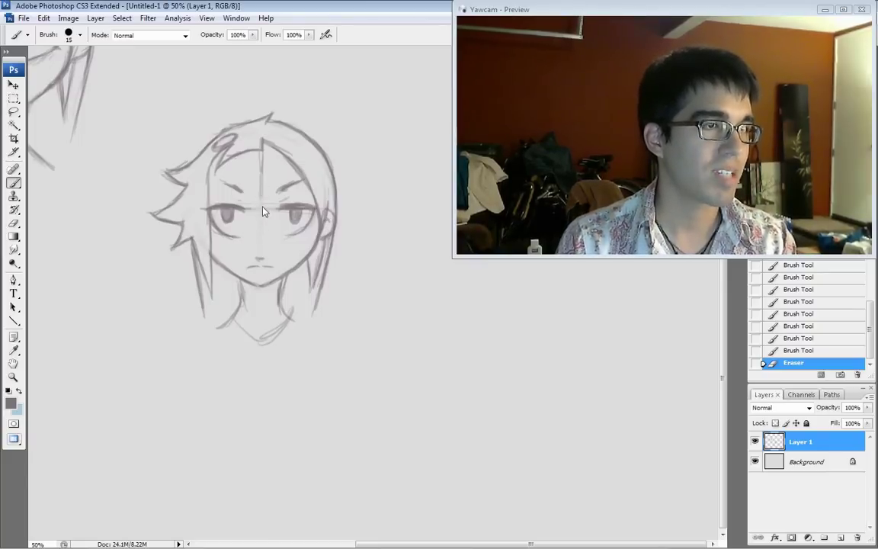
pyautogui.moveTo(259, 209)
pyautogui.mouseDown()
pyautogui.moveTo(257, 197)
pyautogui.moveTo(279, 204)
pyautogui.mouseUp()
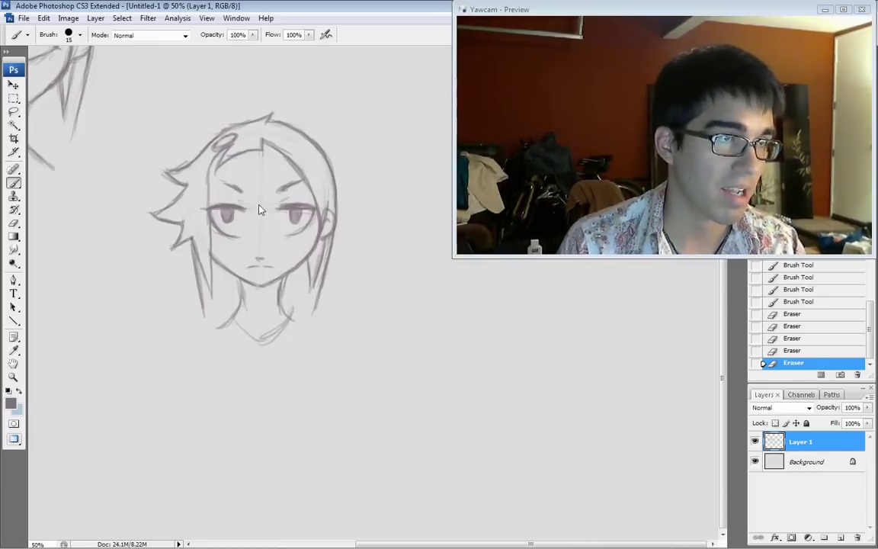
pyautogui.moveTo(257, 239); pyautogui.dragTo(262, 221)
pyautogui.moveTo(282, 204); pyautogui.dragTo(290, 189)
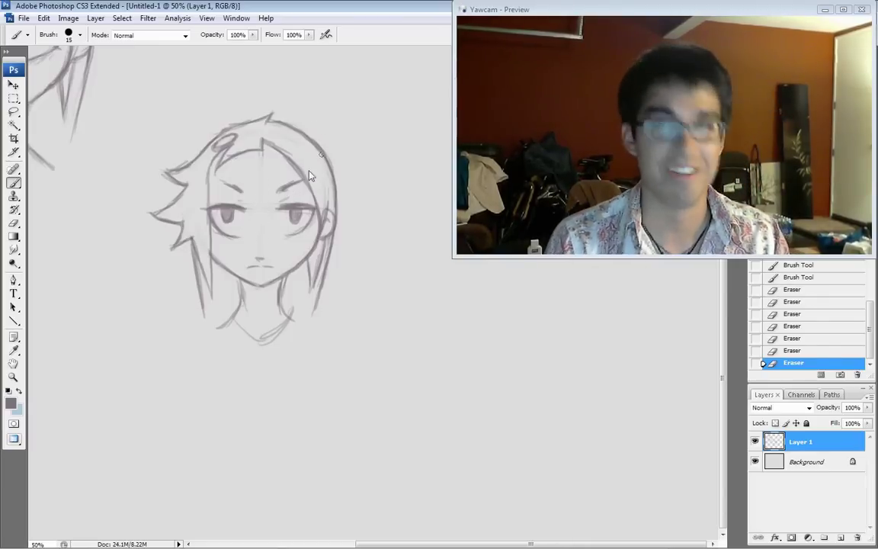
# Start saving the drawing as a file and move the save dialog out of the way of the canvas.
pyautogui.hotkey('ctrl', 's')
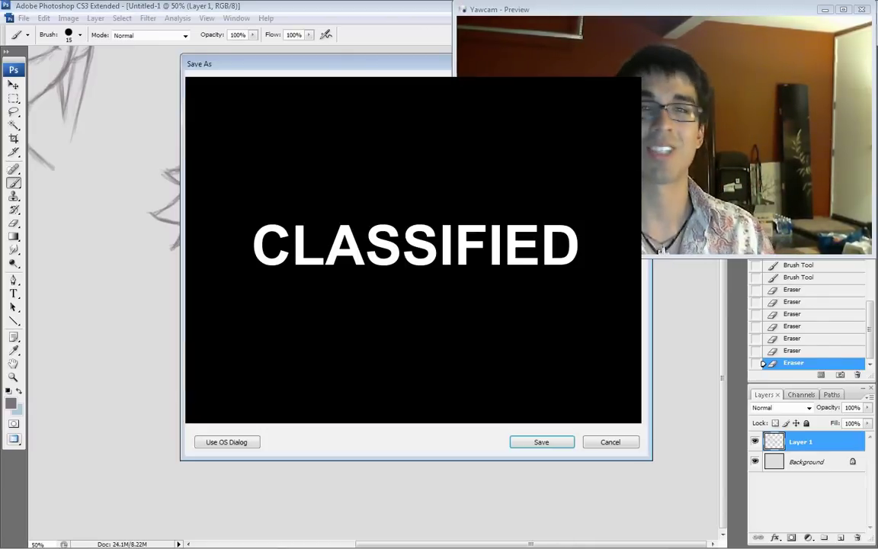
pyautogui.moveTo(275, 61); pyautogui.dragTo(868, 87)
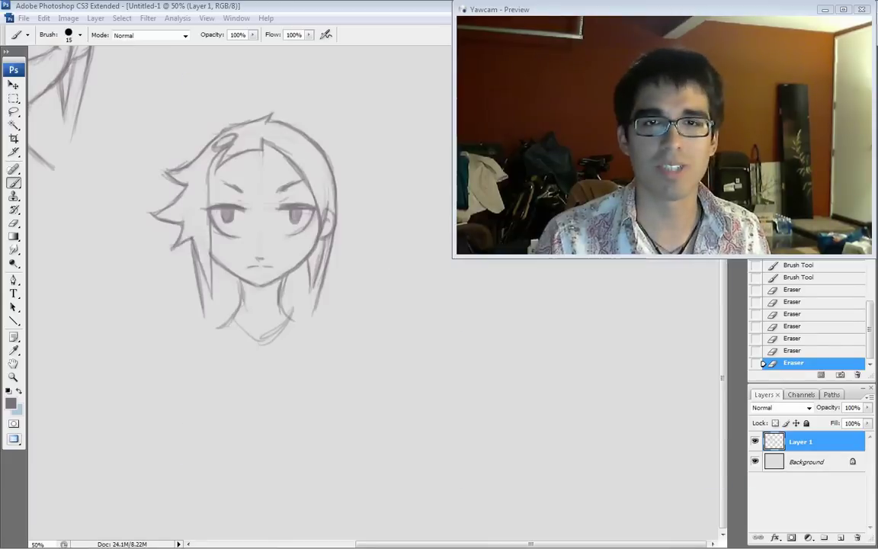